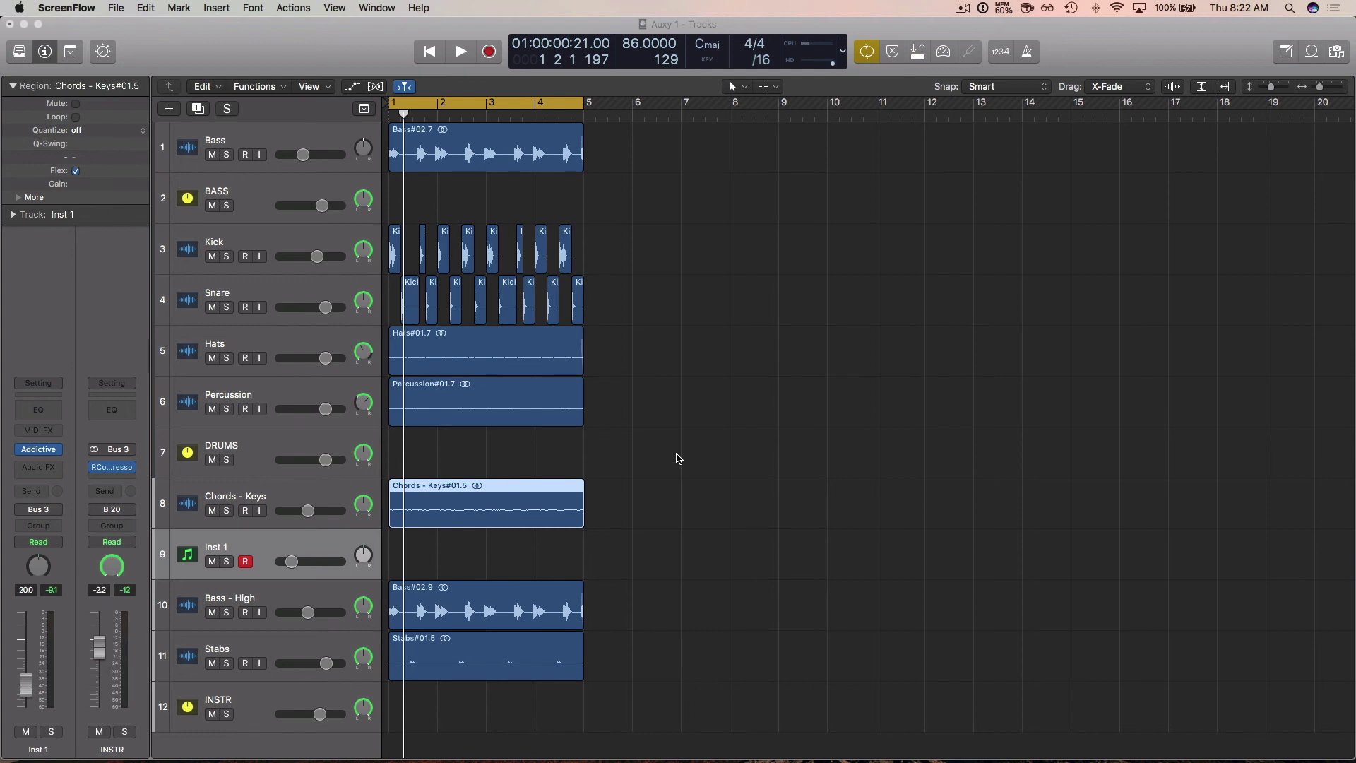
Move the Inst 1 track below Stabs, directly above the INSTR track.
{"action": "scroll", "coordinate": [675, 455], "scroll_direction": "down", "scroll_amount": 1}
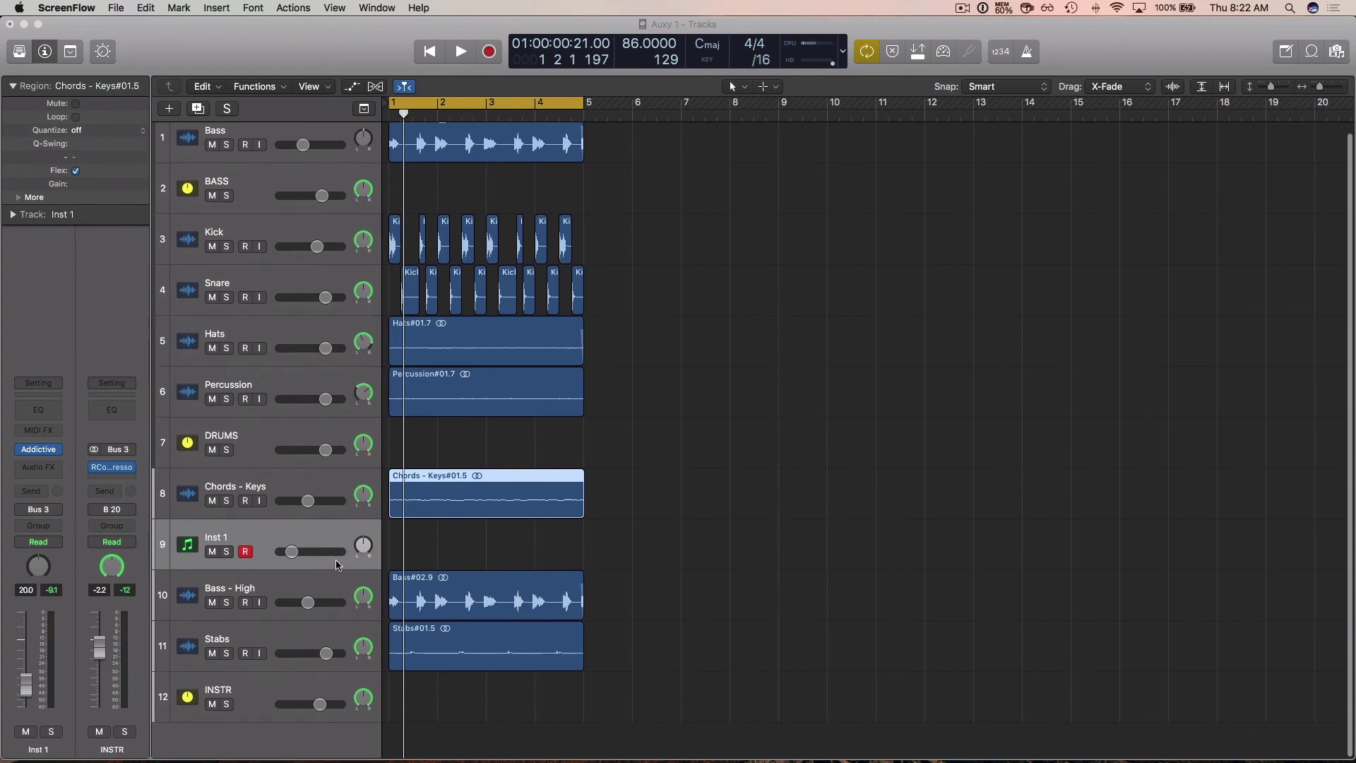
{"action": "left_click", "coordinate": [273, 551]}
{"action": "left_click_drag", "start_coordinate": [272, 551], "coordinate": [273, 654]}
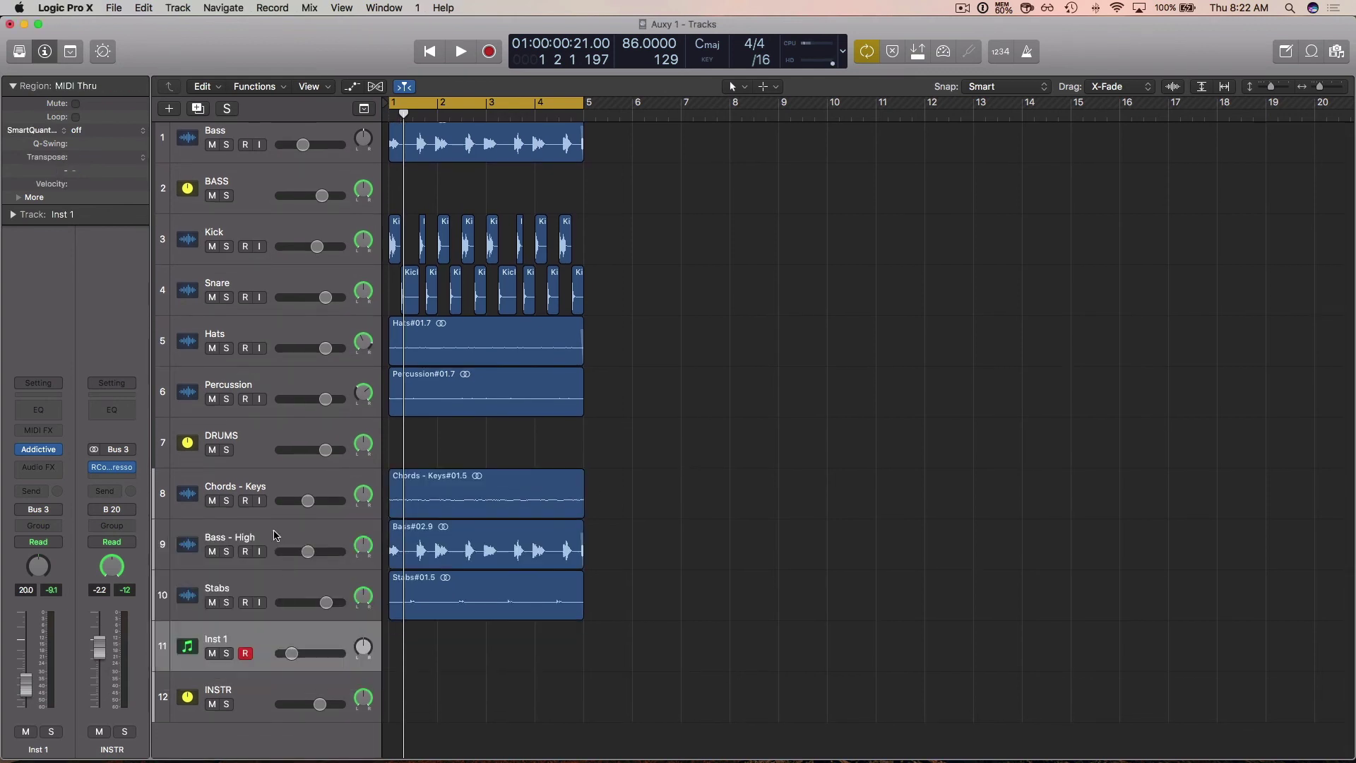
Inspect the channel strips of the Chords - Keys, Bass - High and Stabs tracks in turn.
{"action": "left_click", "coordinate": [276, 487]}
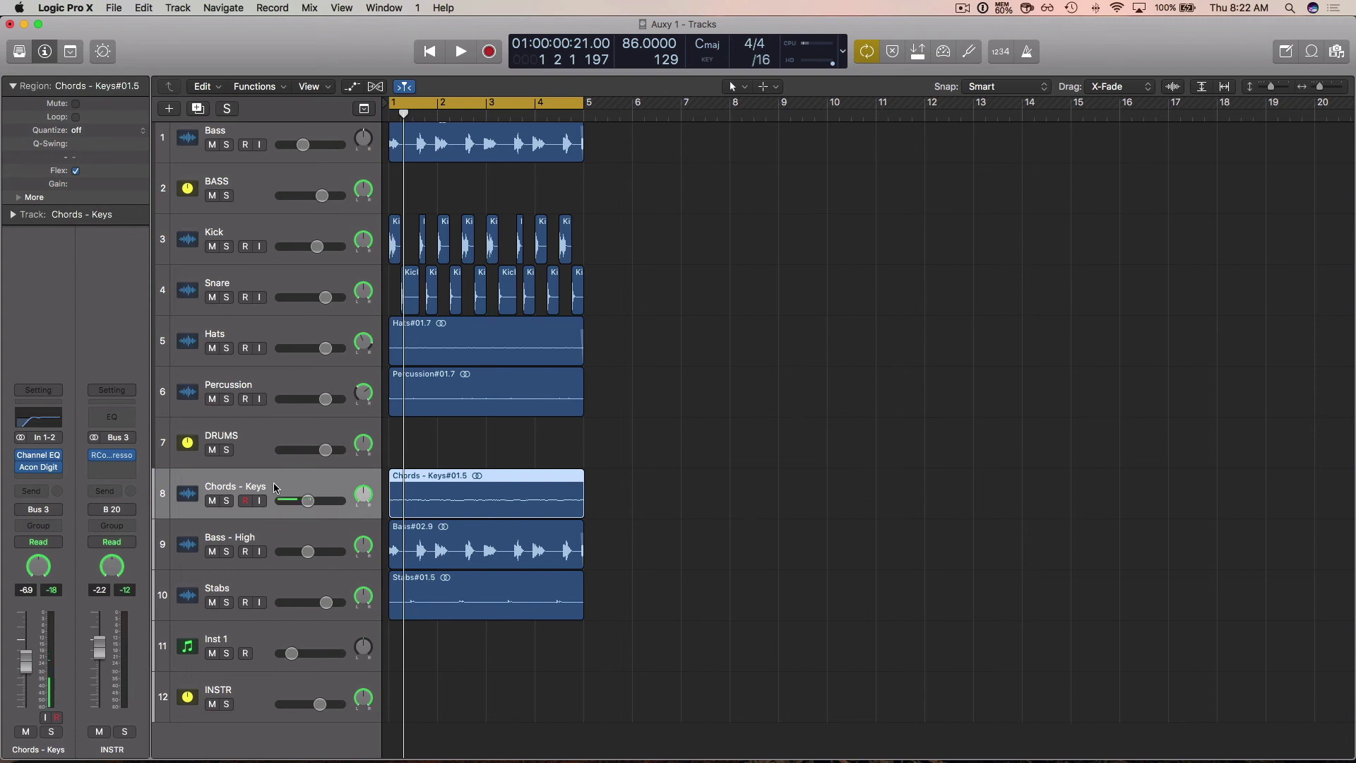
{"action": "left_click", "coordinate": [263, 528]}
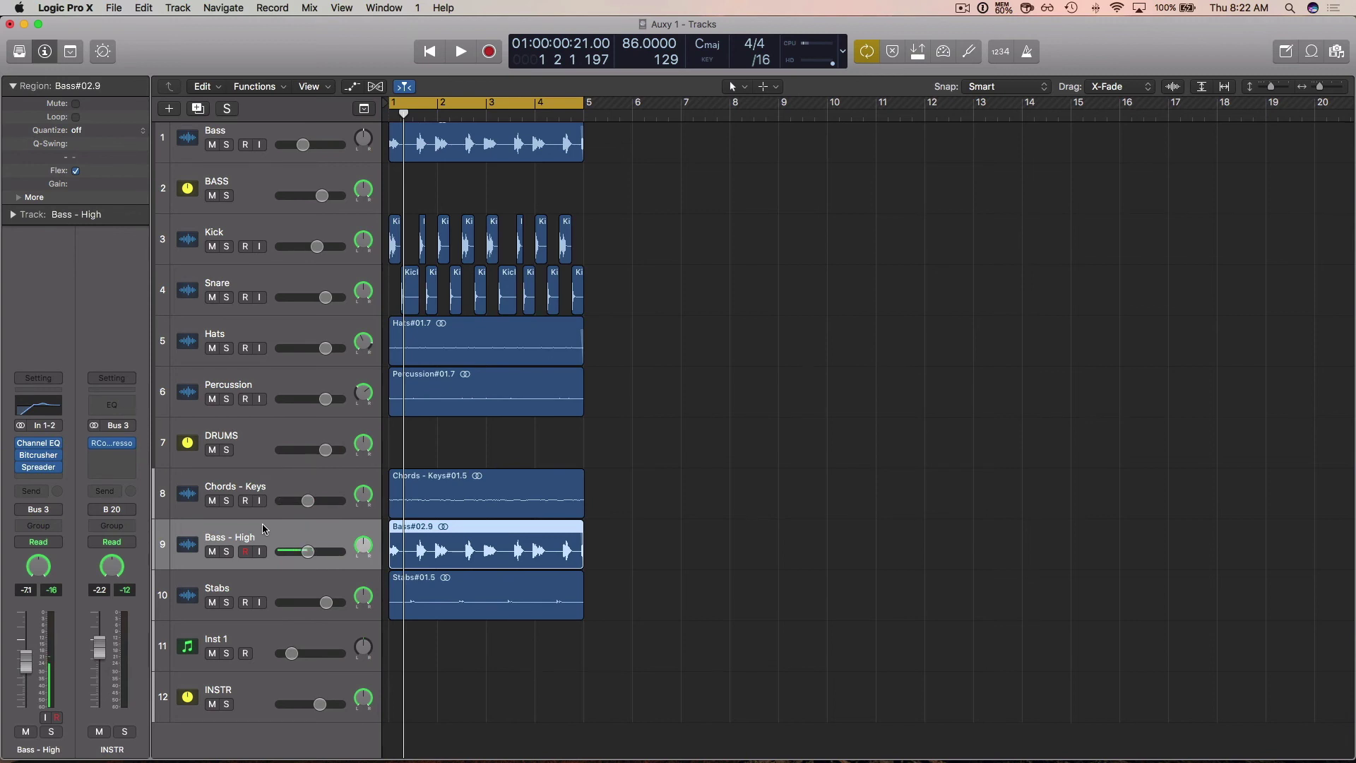
{"action": "left_click", "coordinate": [243, 591]}
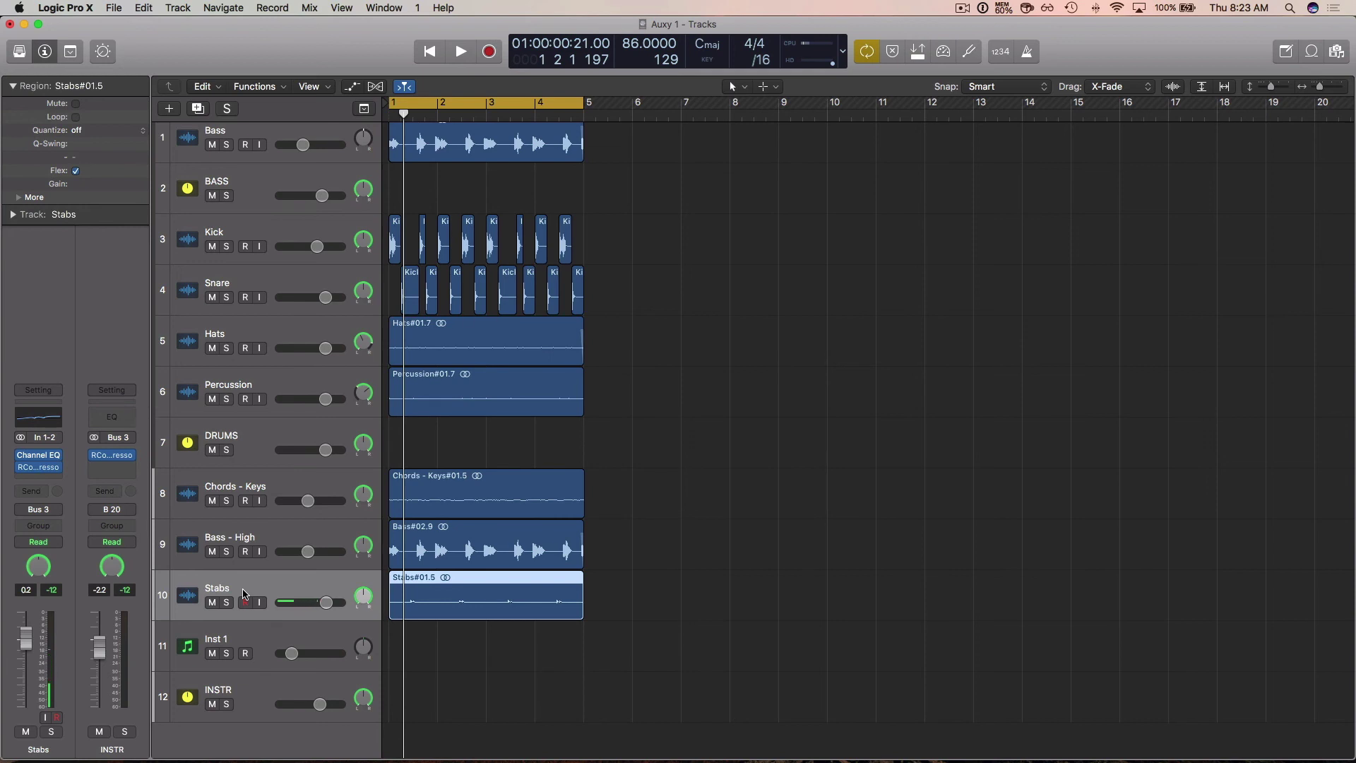
Play the full loop with all tracks audible, and stop playback.
{"action": "key", "text": "space"}
{"action": "scroll", "coordinate": [635, 720], "scroll_direction": "up", "scroll_amount": 1}
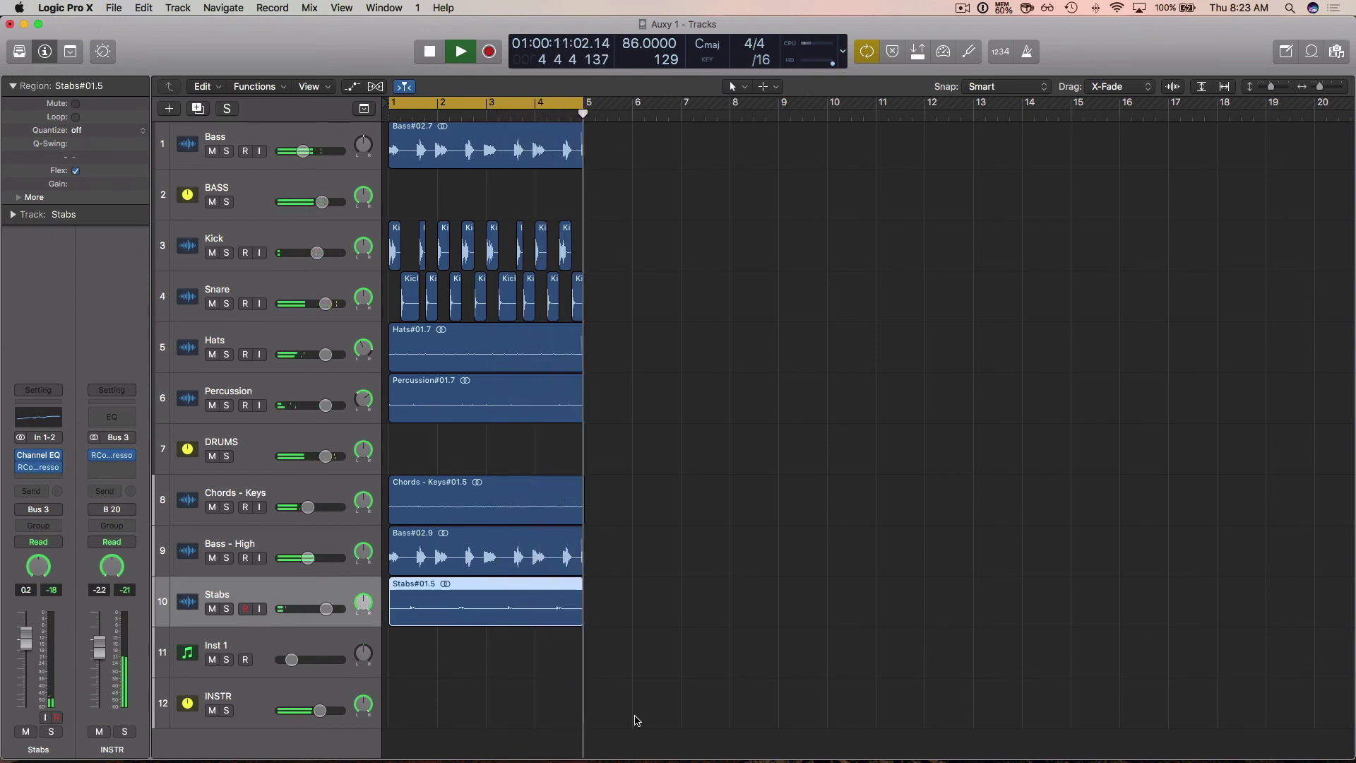
{"action": "key", "text": "space"}
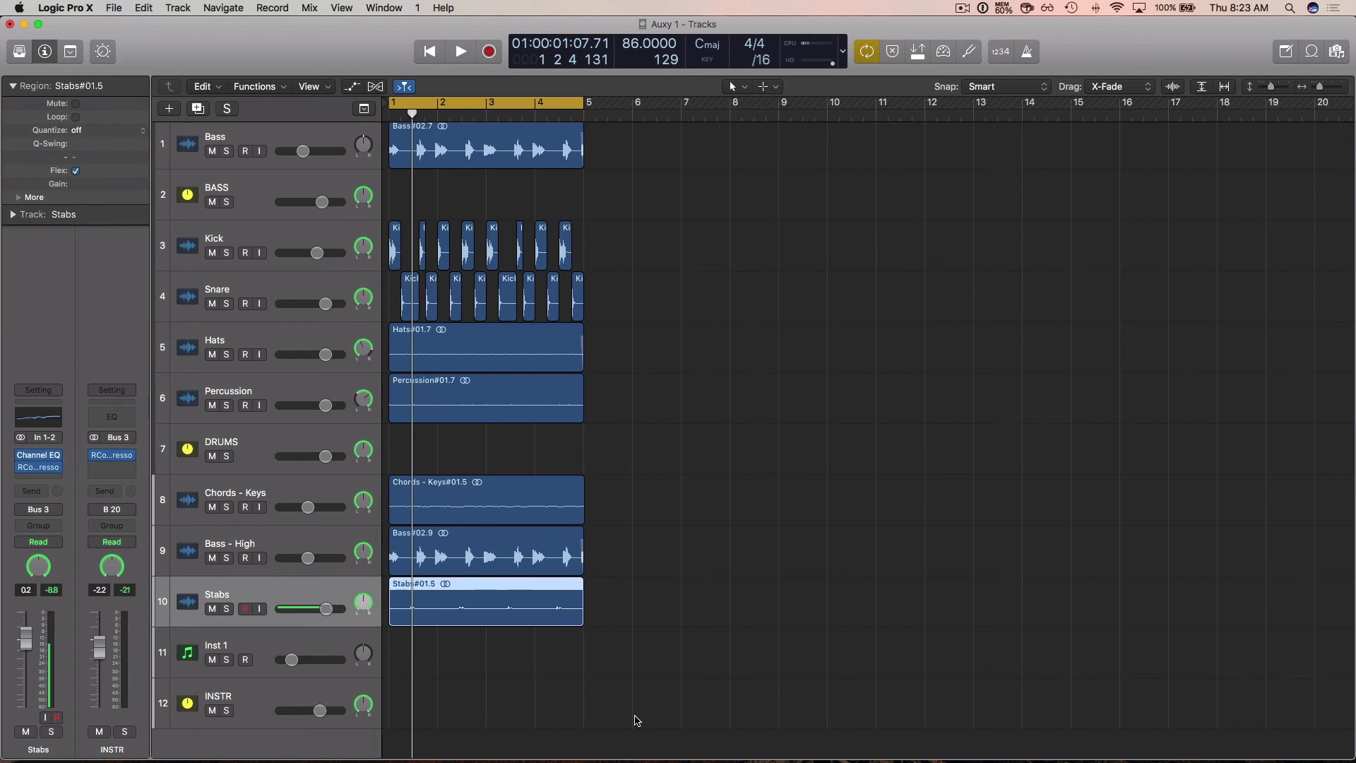
{"action": "scroll", "coordinate": [452, 395], "scroll_direction": "up", "scroll_amount": 1}
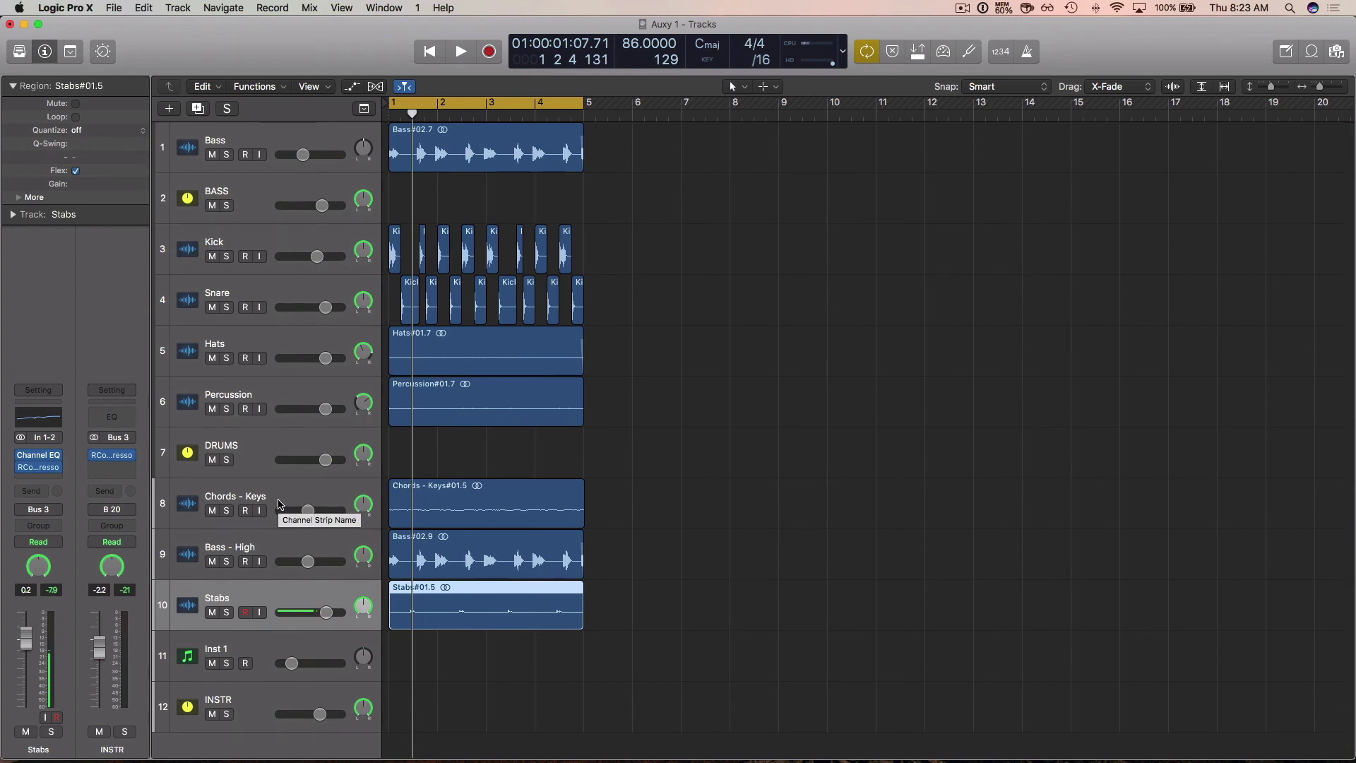
Audition the loop with the Chords - Keys track muted, and unmute the track.
{"action": "left_click", "coordinate": [212, 511]}
{"action": "left_click", "coordinate": [227, 500]}
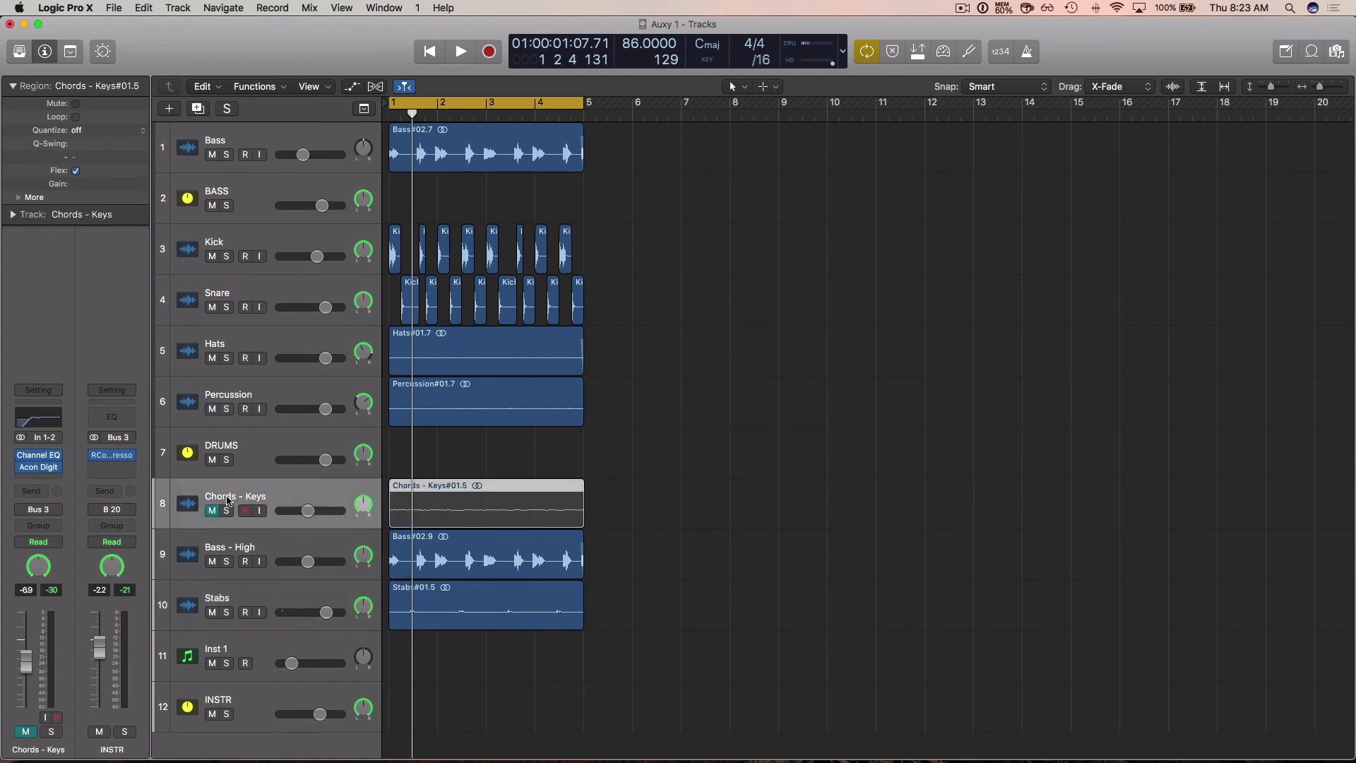
{"action": "key", "text": "space"}
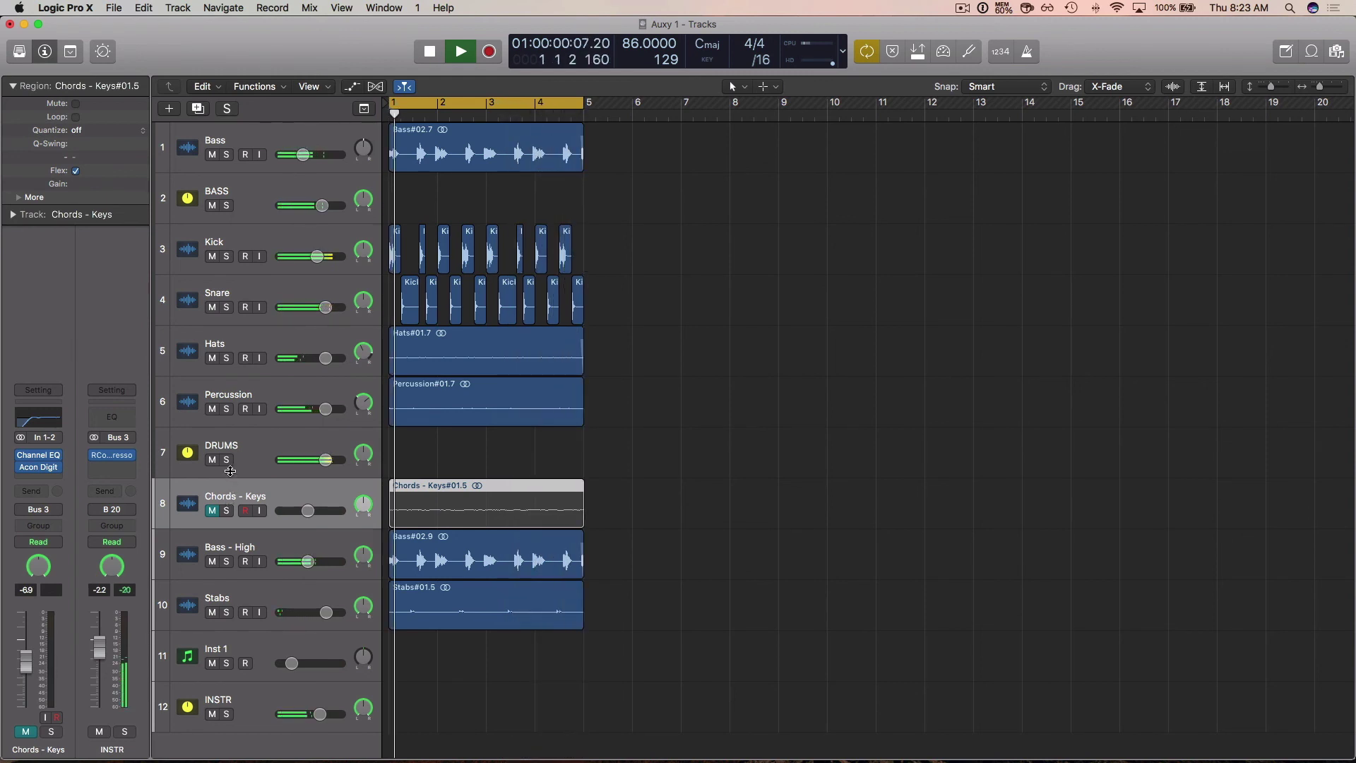
{"action": "left_click", "coordinate": [246, 385]}
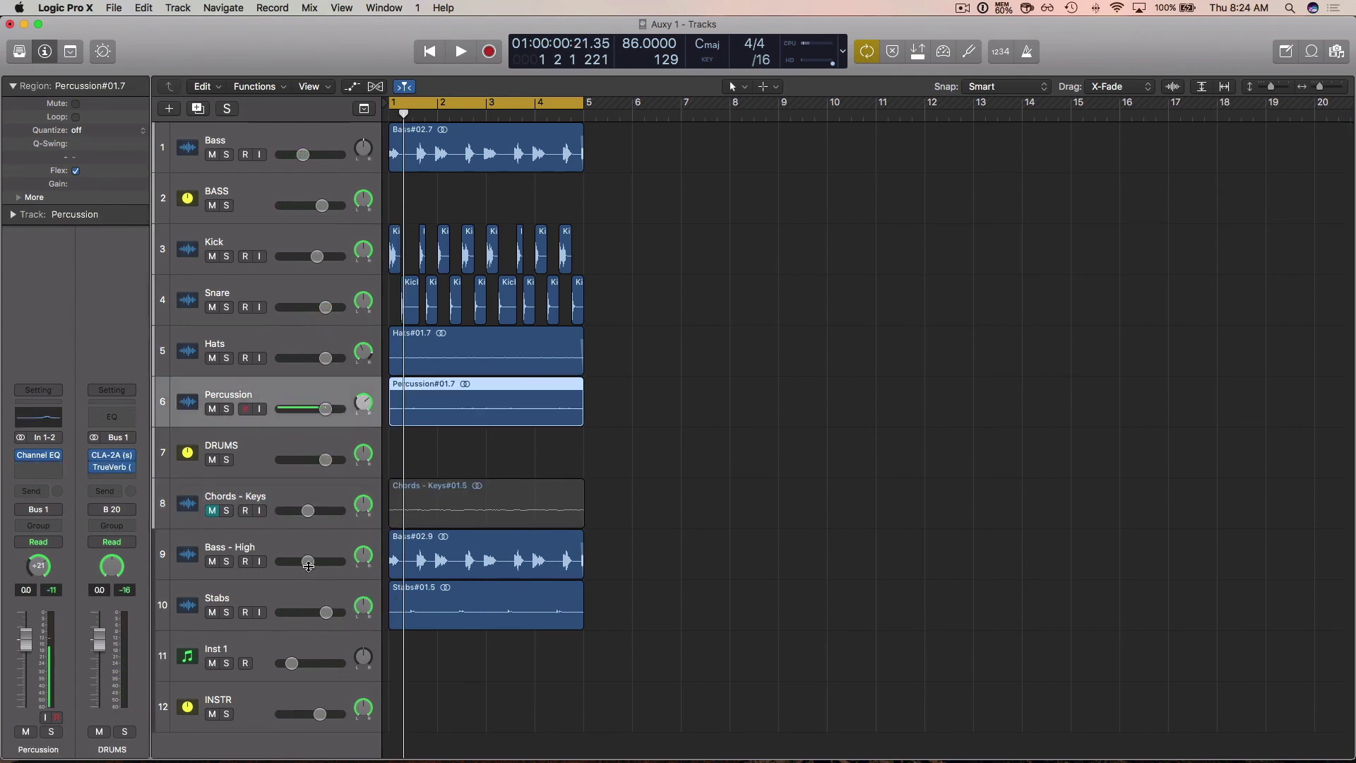
{"action": "left_click", "coordinate": [213, 511]}
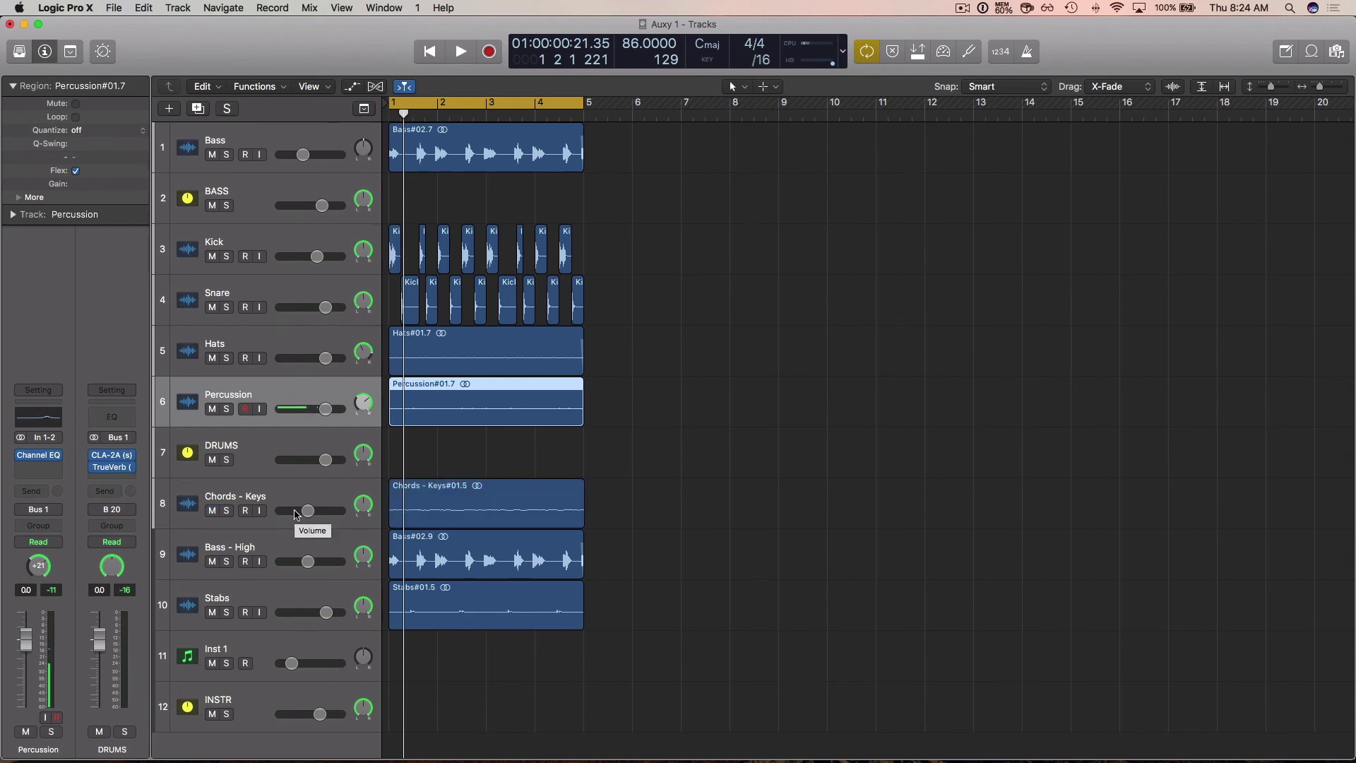
Lower the Chords - Keys track's volume slightly, checking it against the playing loop.
{"action": "key", "text": "space"}
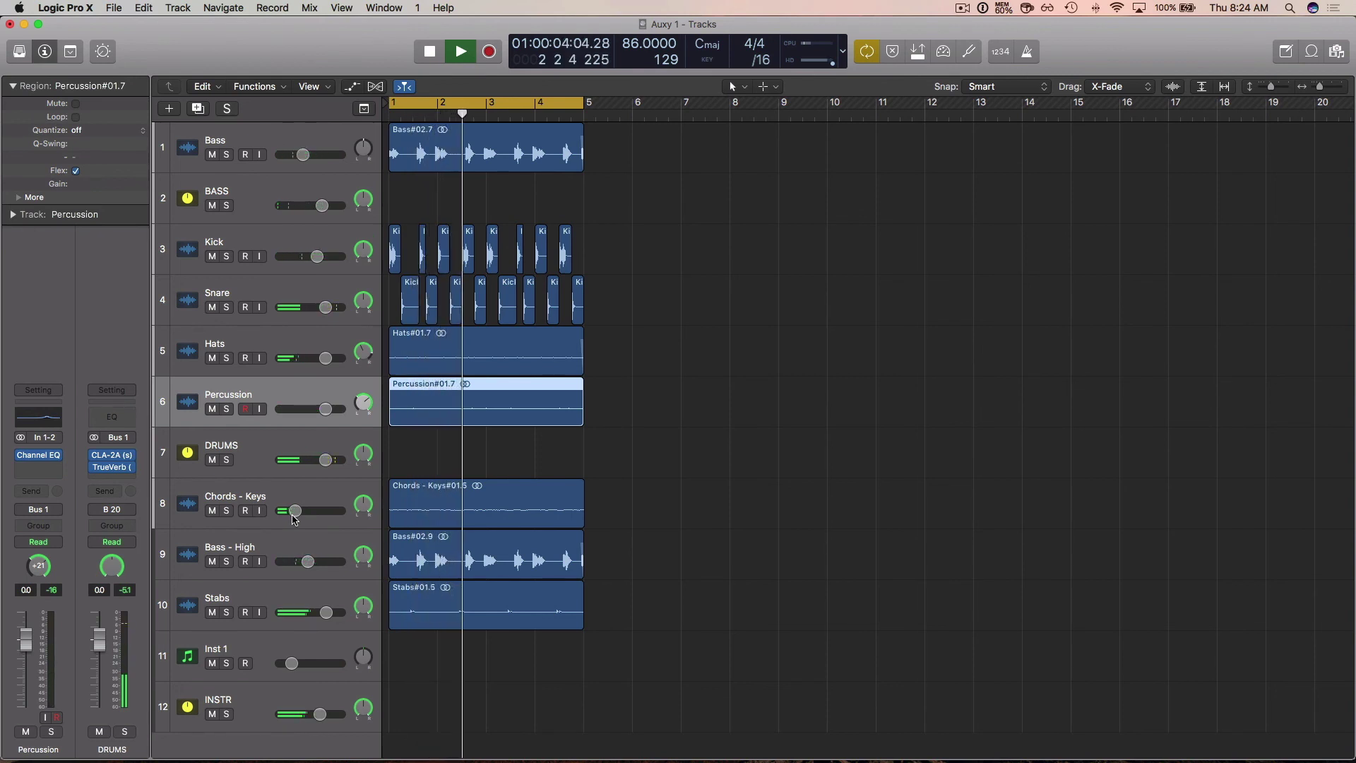
{"action": "key", "text": "space"}
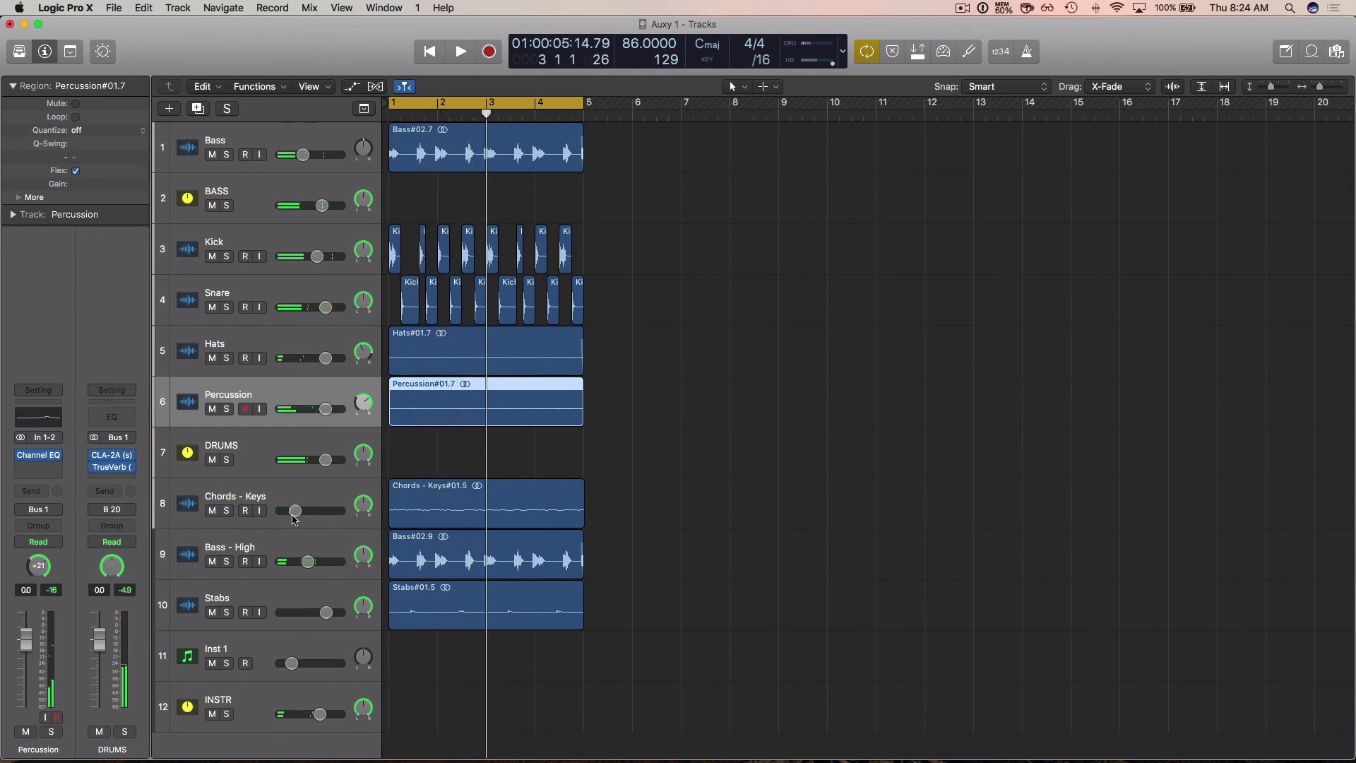
{"action": "left_click", "coordinate": [294, 511]}
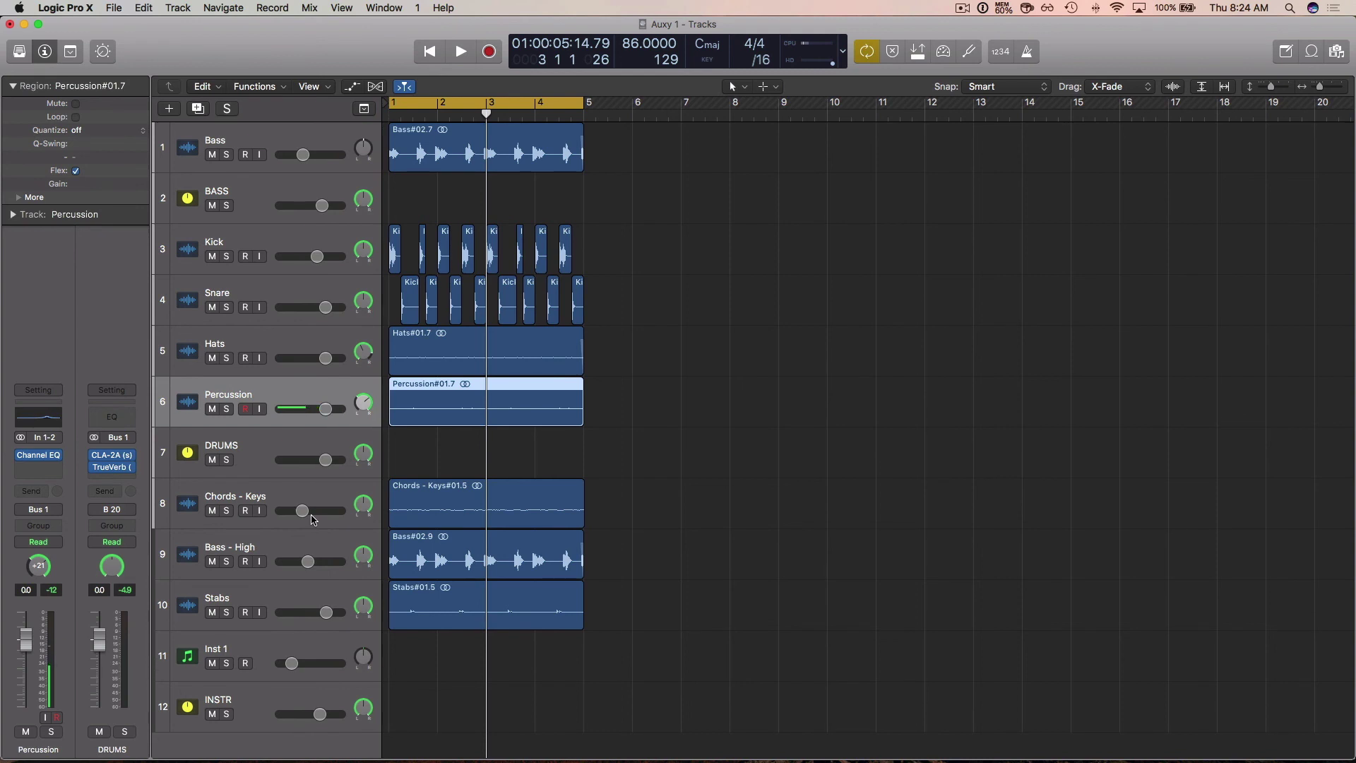
Audition the Bass - High track in solo, add Stabs to the solo, and clear both solos.
{"action": "left_click", "coordinate": [262, 549]}
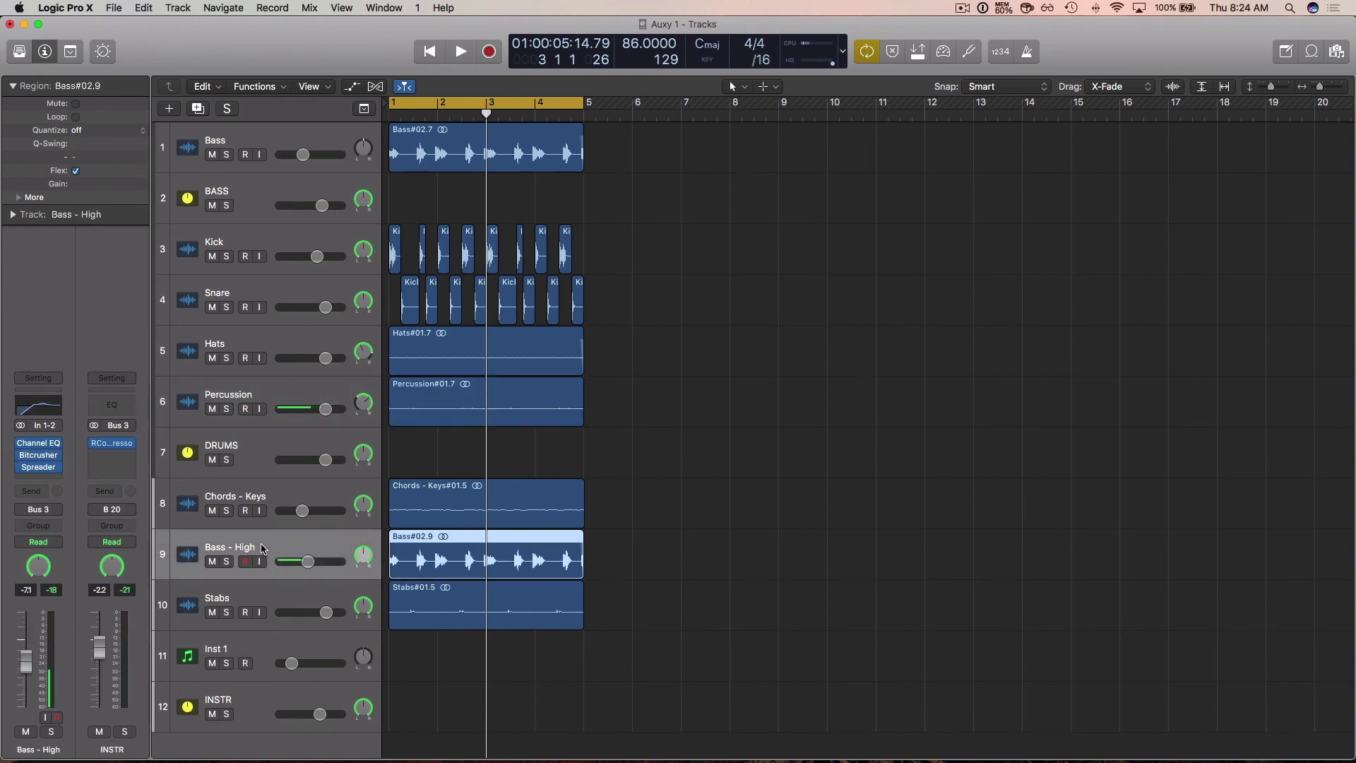
{"action": "left_click", "coordinate": [228, 562]}
{"action": "key", "text": "space"}
{"action": "left_click", "coordinate": [227, 613]}
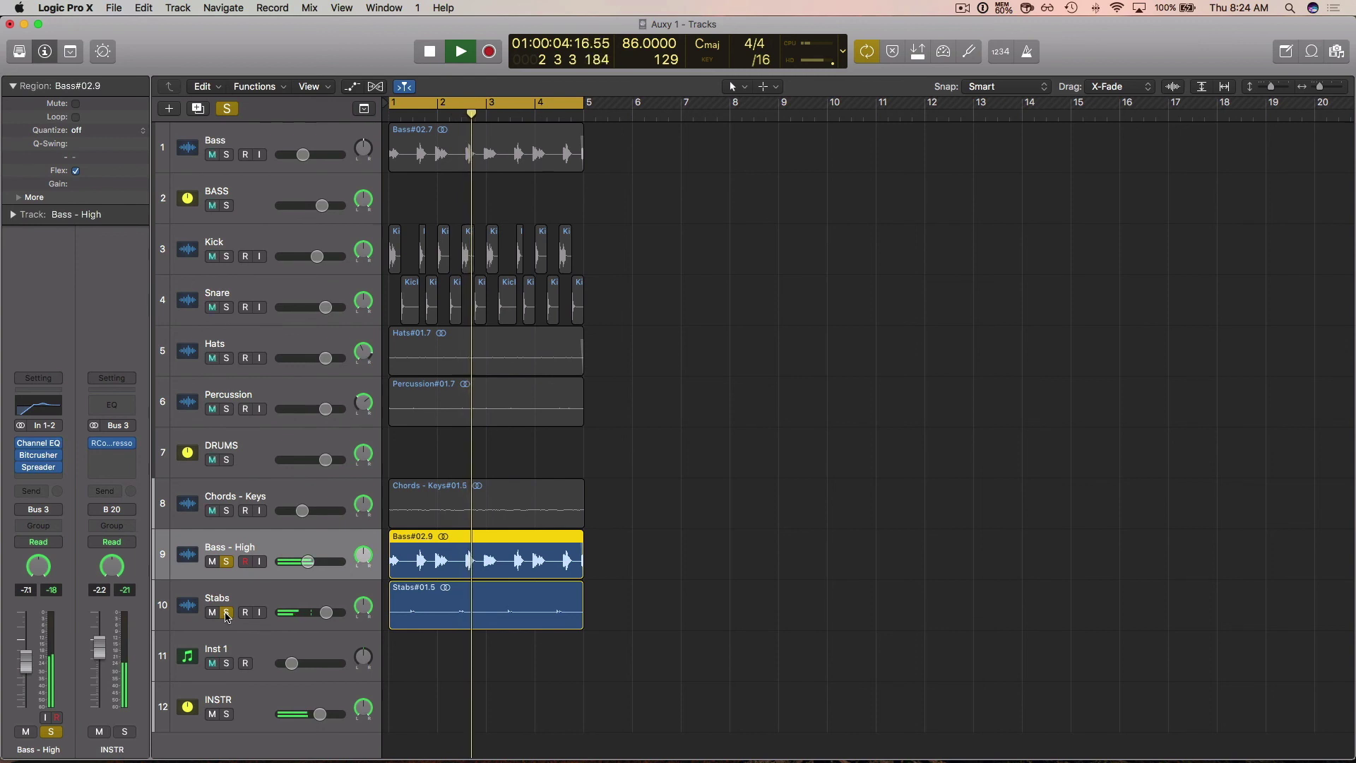
{"action": "key", "text": "space"}
{"action": "left_click", "coordinate": [227, 562]}
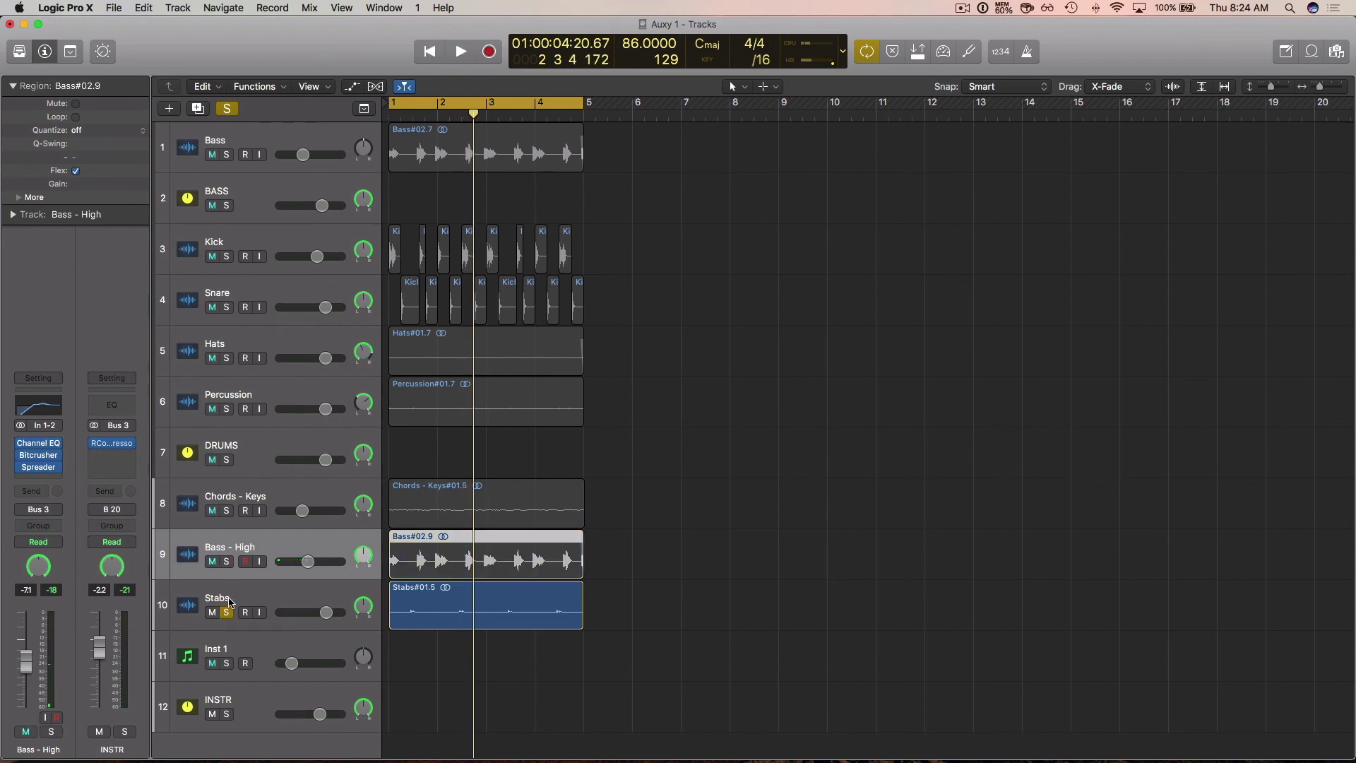
{"action": "left_click", "coordinate": [227, 612]}
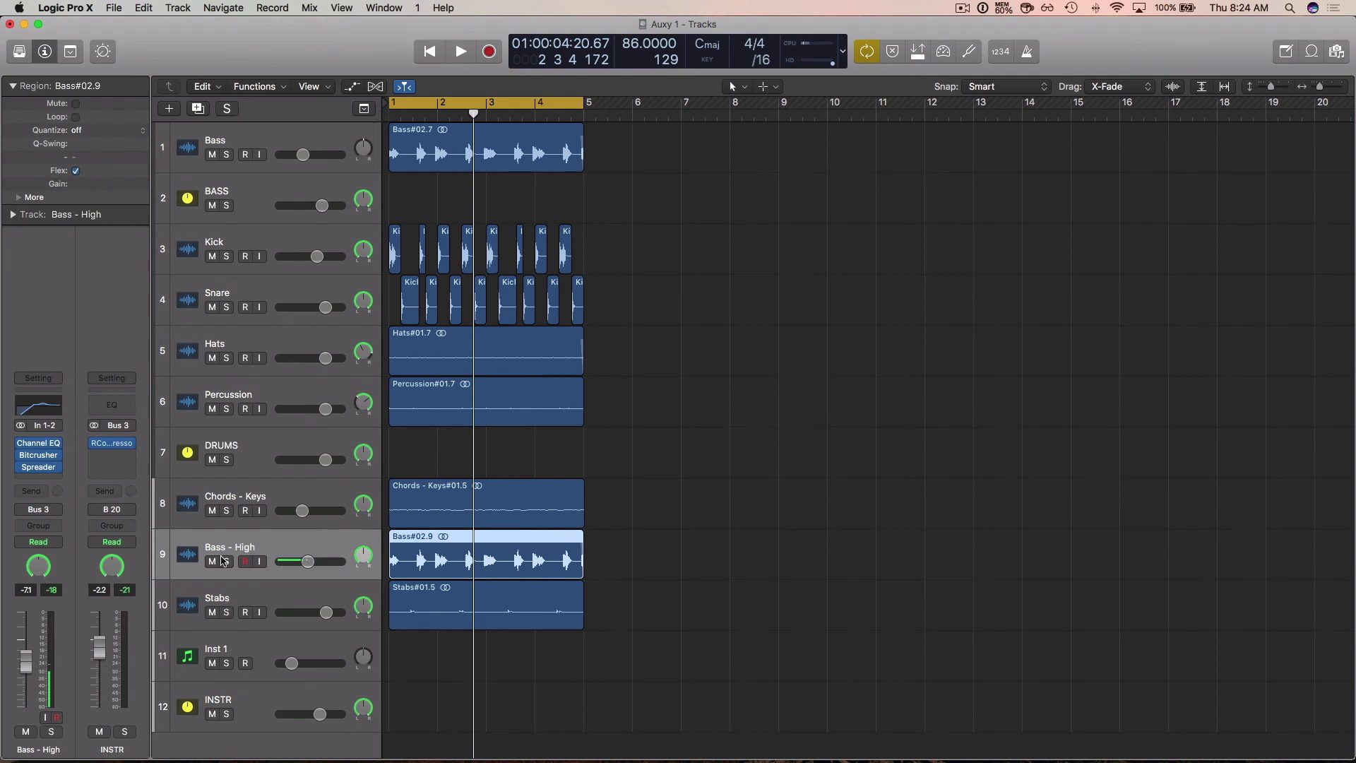
Solo the Kick and Snare tracks and play them together from the start of the loop.
{"action": "left_click", "coordinate": [226, 257]}
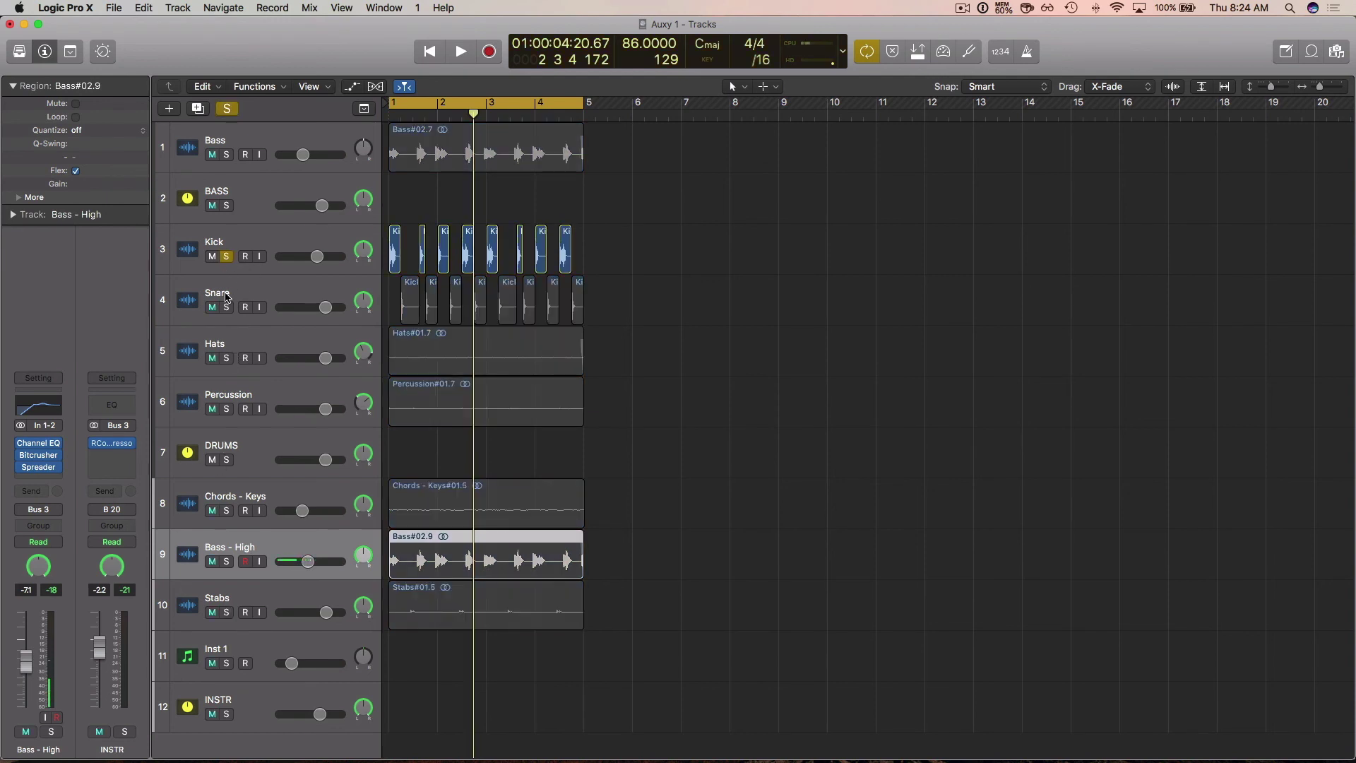
{"action": "left_click", "coordinate": [226, 307]}
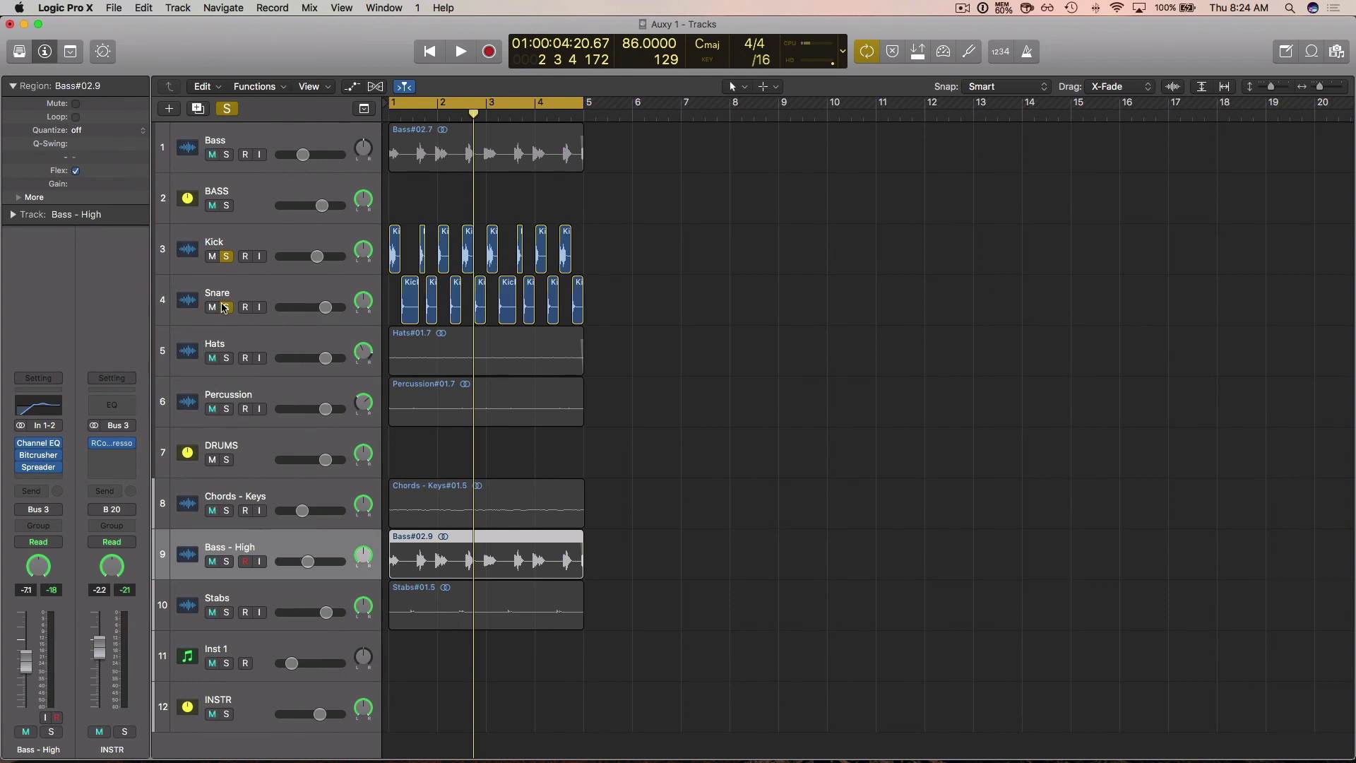
{"action": "key", "text": "Return"}
{"action": "key", "text": "space"}
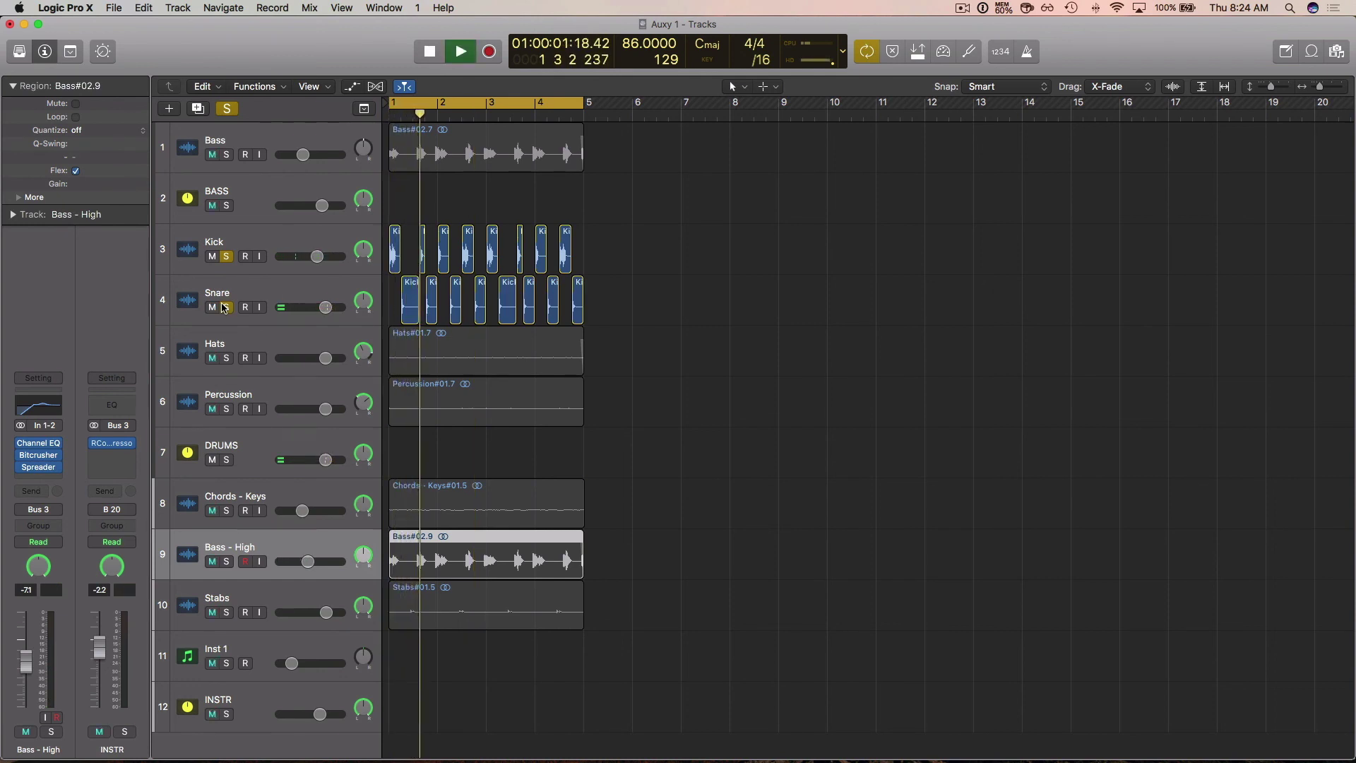
{"action": "key", "text": "space"}
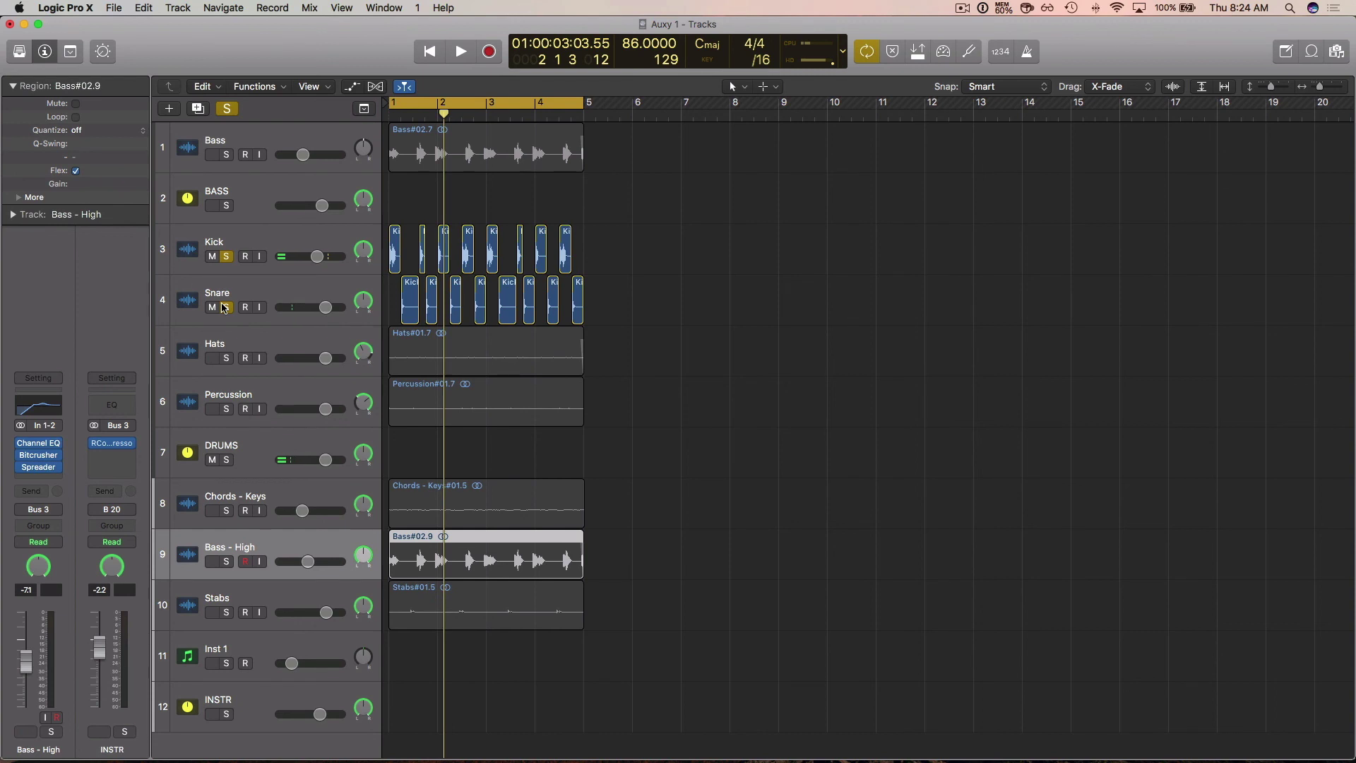
Add Hats to the soloed drums during playback, and narrow the solo to Hats alone.
{"action": "left_click", "coordinate": [226, 358]}
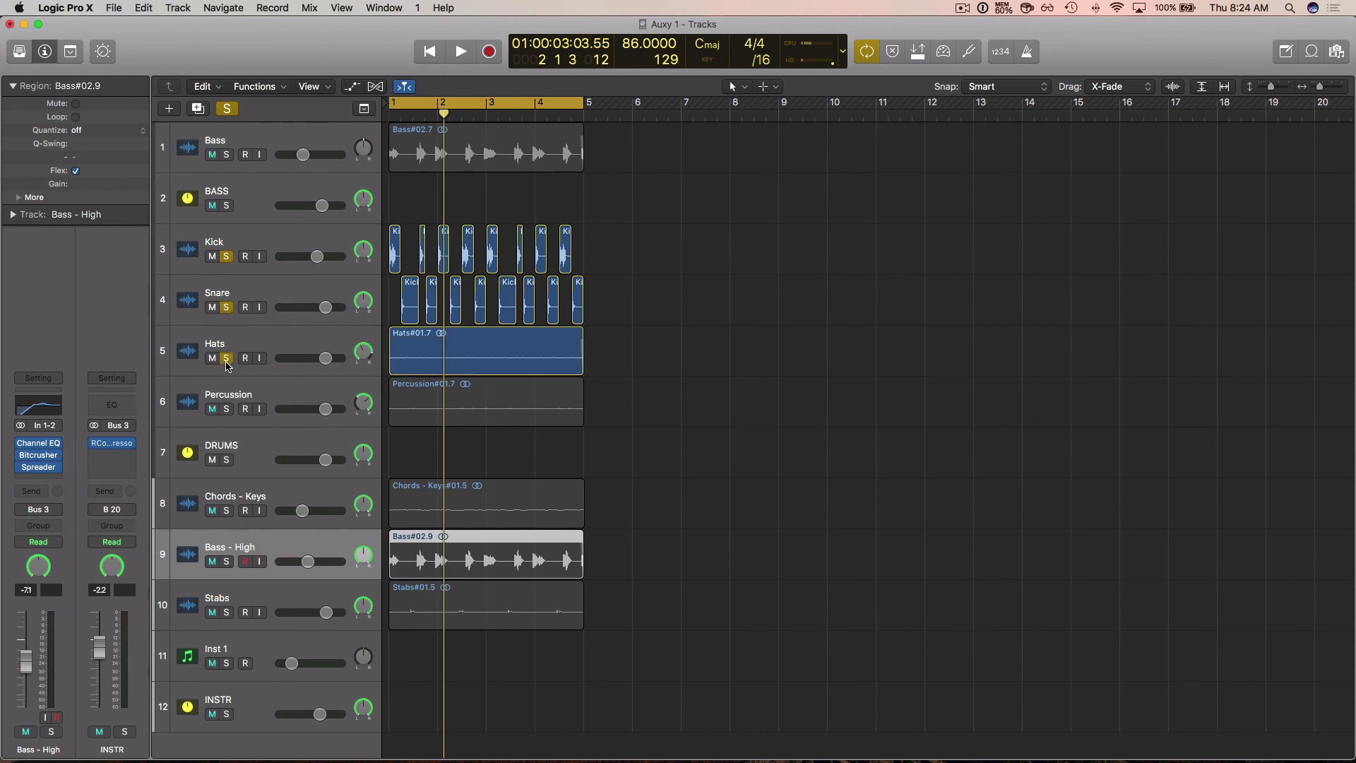
{"action": "key", "text": "space"}
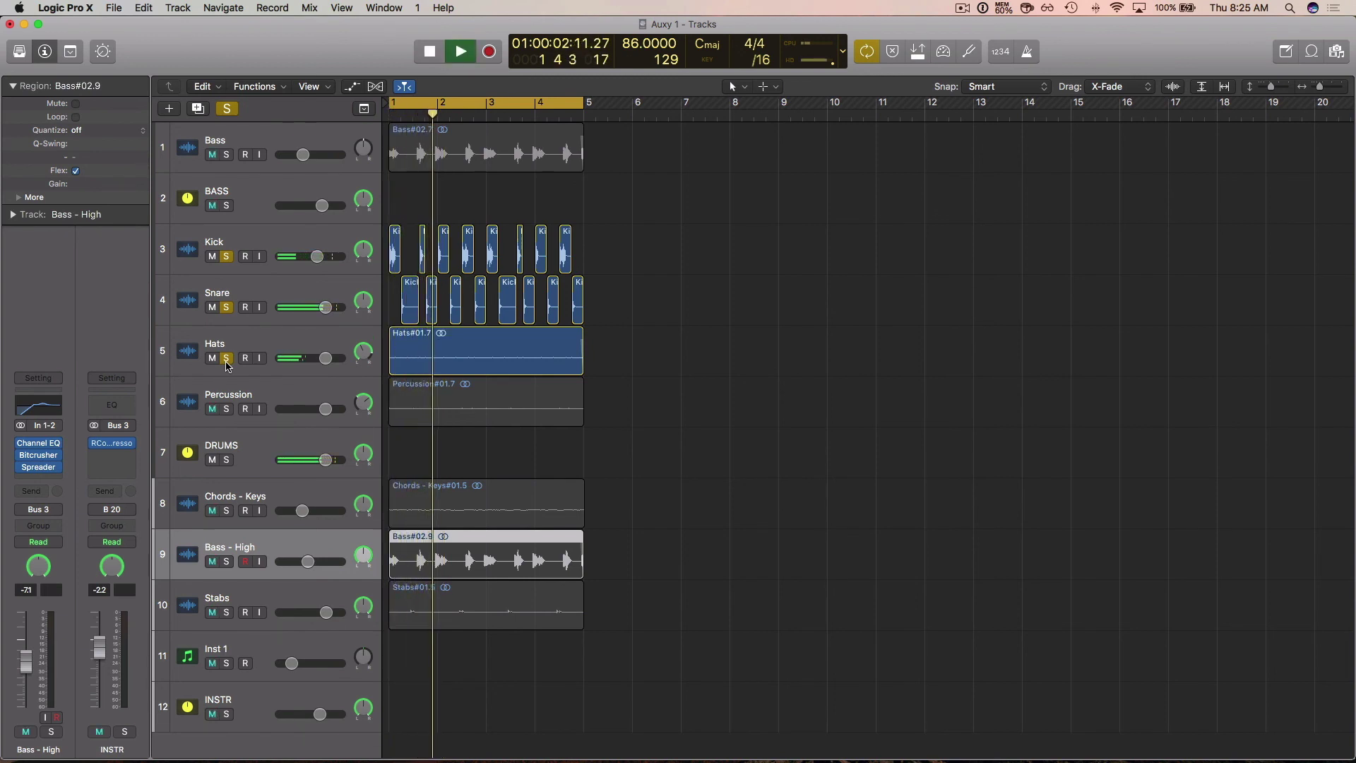
{"action": "left_click", "coordinate": [226, 308]}
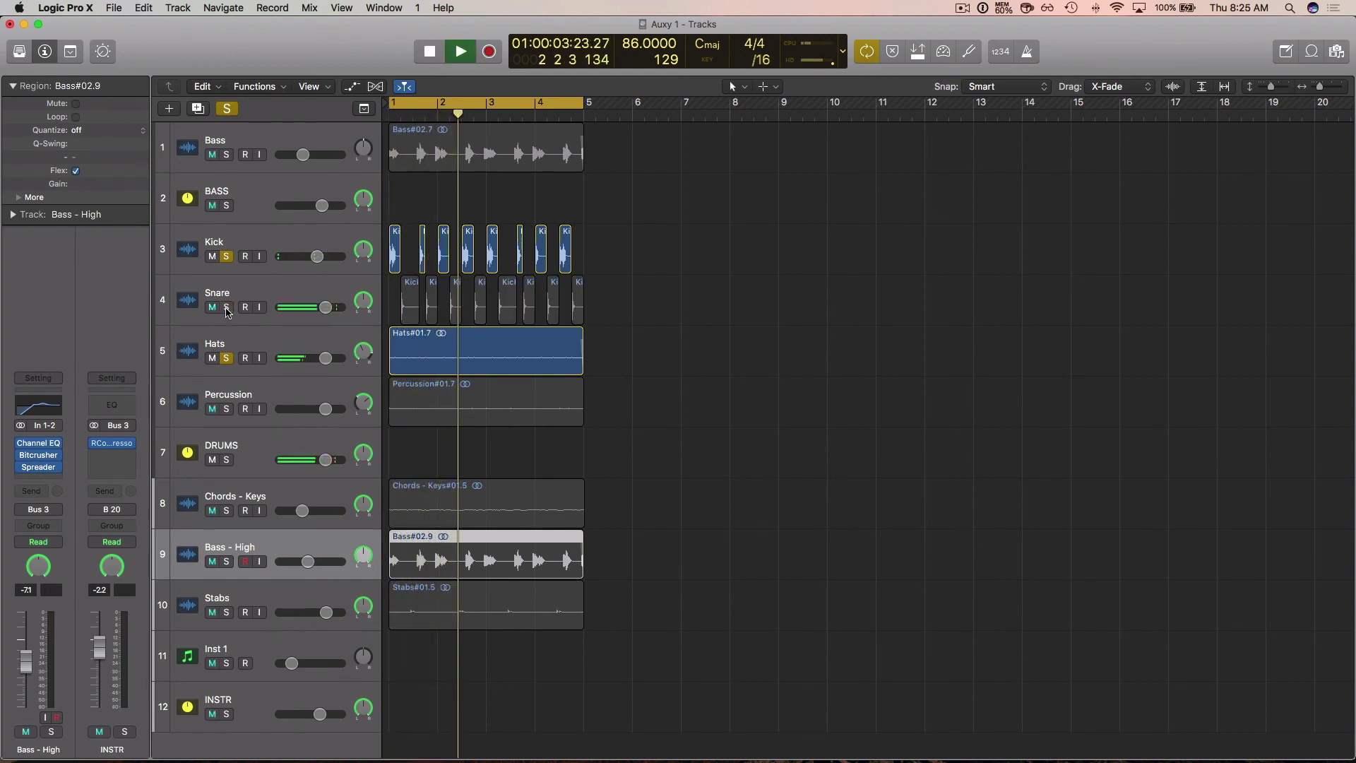
{"action": "left_click", "coordinate": [226, 257]}
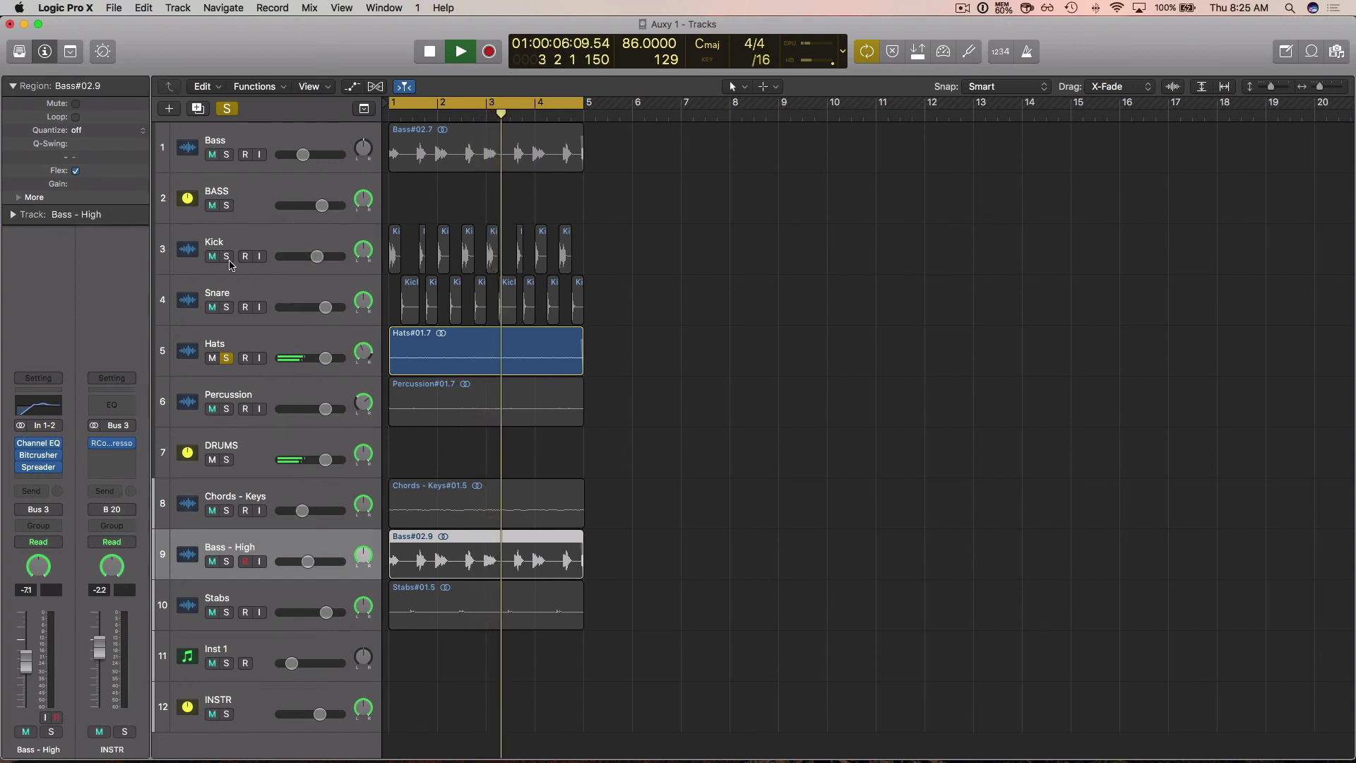
Select Kick and Snare together and solo them alongside Hats, and add Percussion to the solo.
{"action": "left_click", "coordinate": [227, 290]}
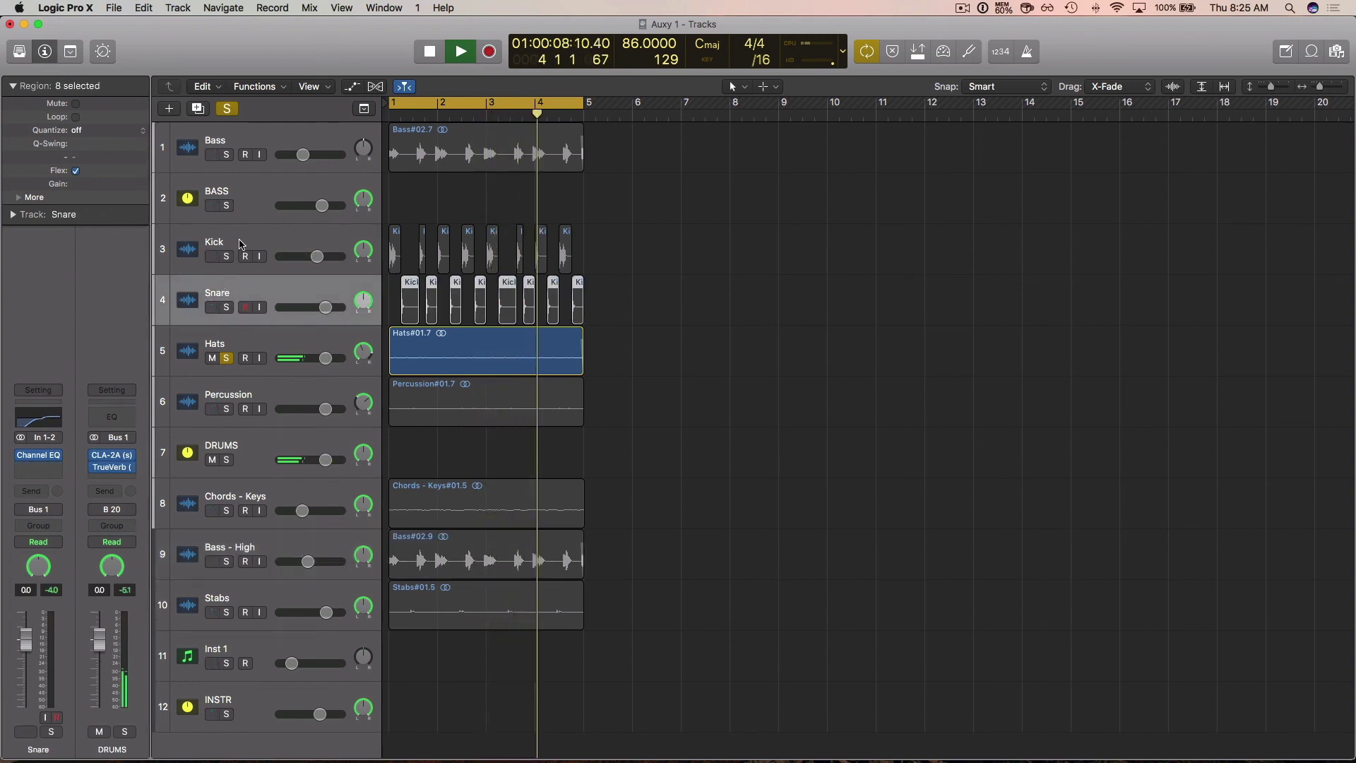
{"action": "left_click", "coordinate": [227, 265], "text": "shift"}
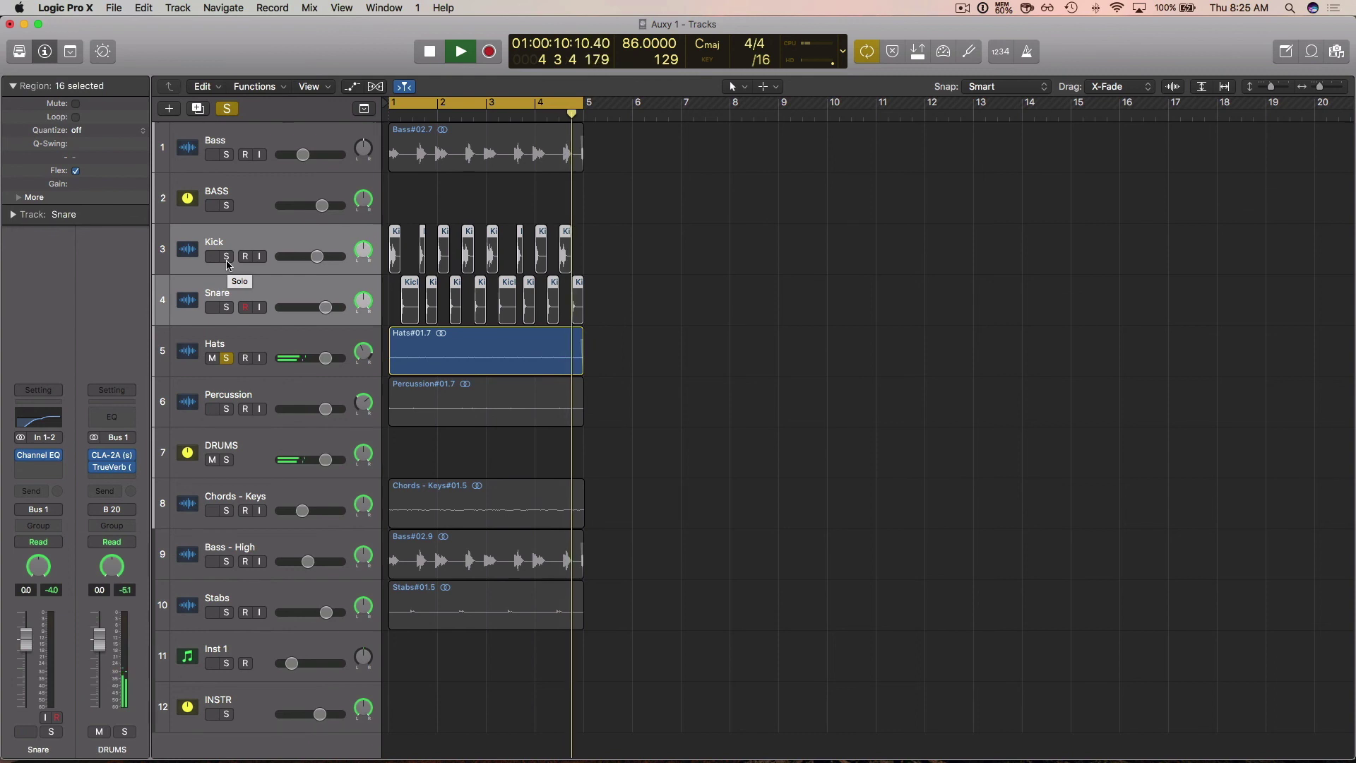
{"action": "left_click", "coordinate": [227, 259]}
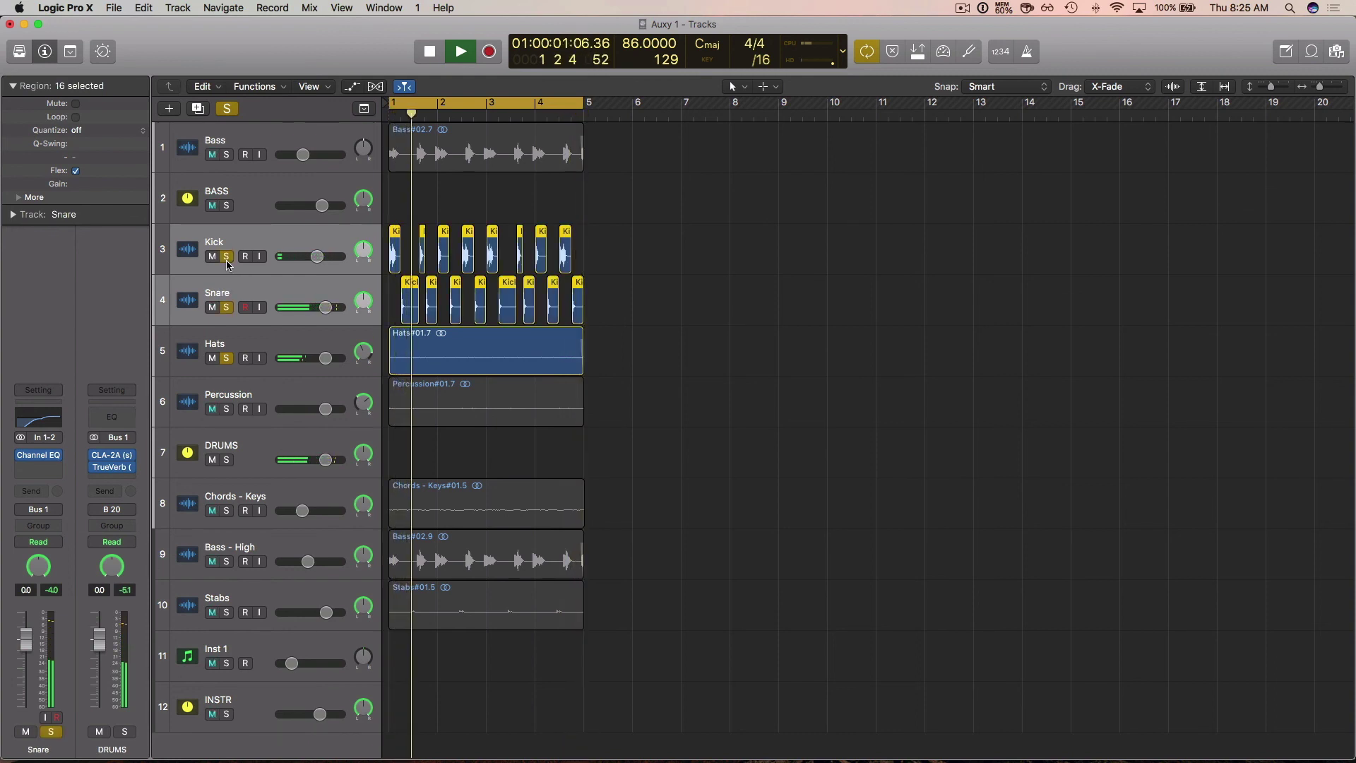
{"action": "left_click", "coordinate": [227, 410]}
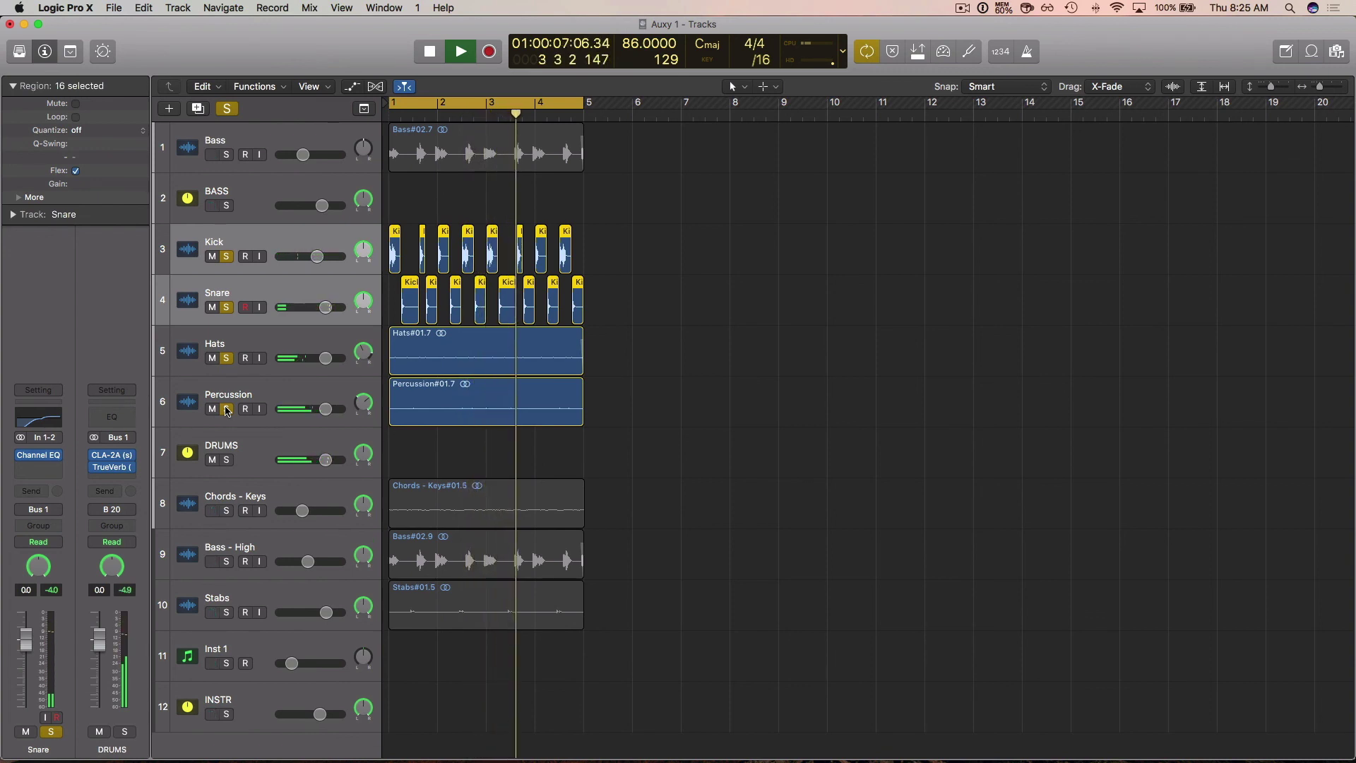
Clear the solos of the Kick, Snare, Hats and Percussion tracks together, and stop the playback.
{"action": "left_click", "coordinate": [235, 397], "text": "shift"}
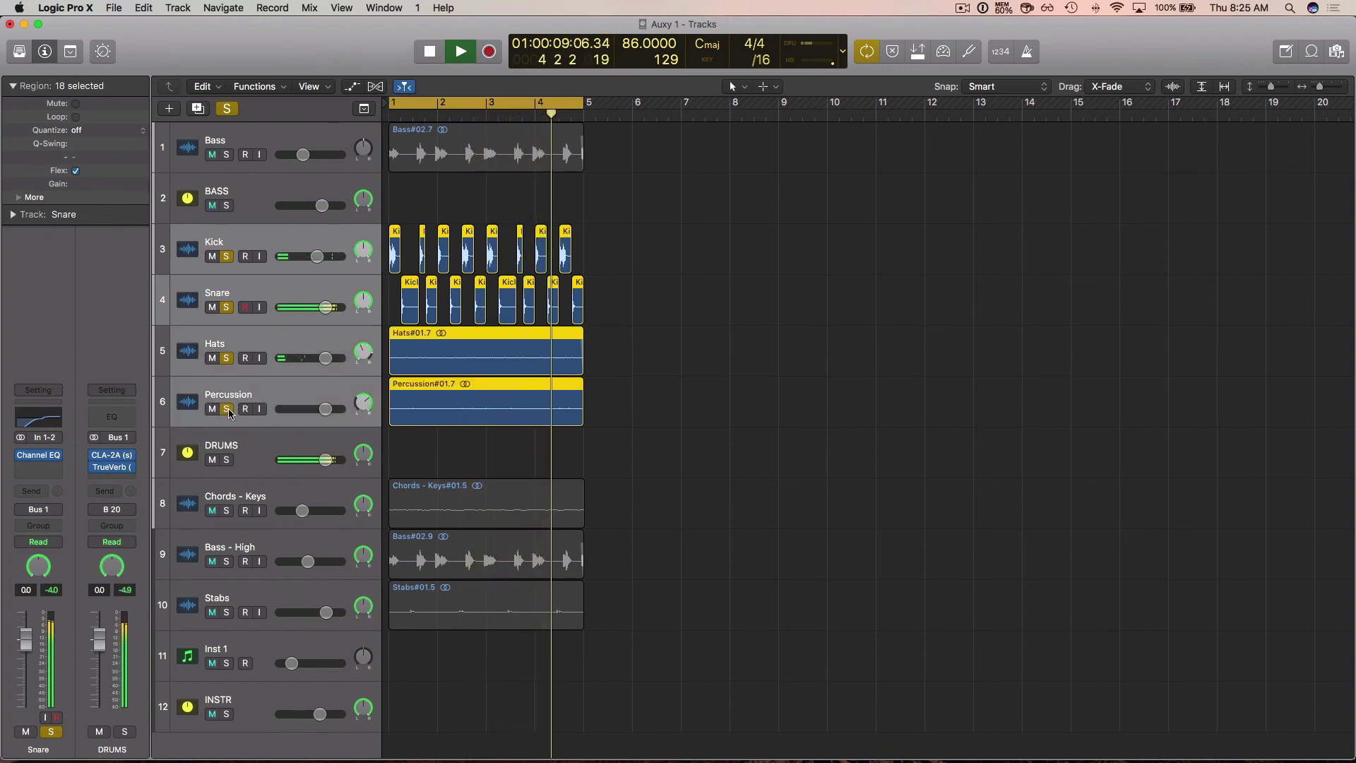
{"action": "left_click", "coordinate": [227, 409]}
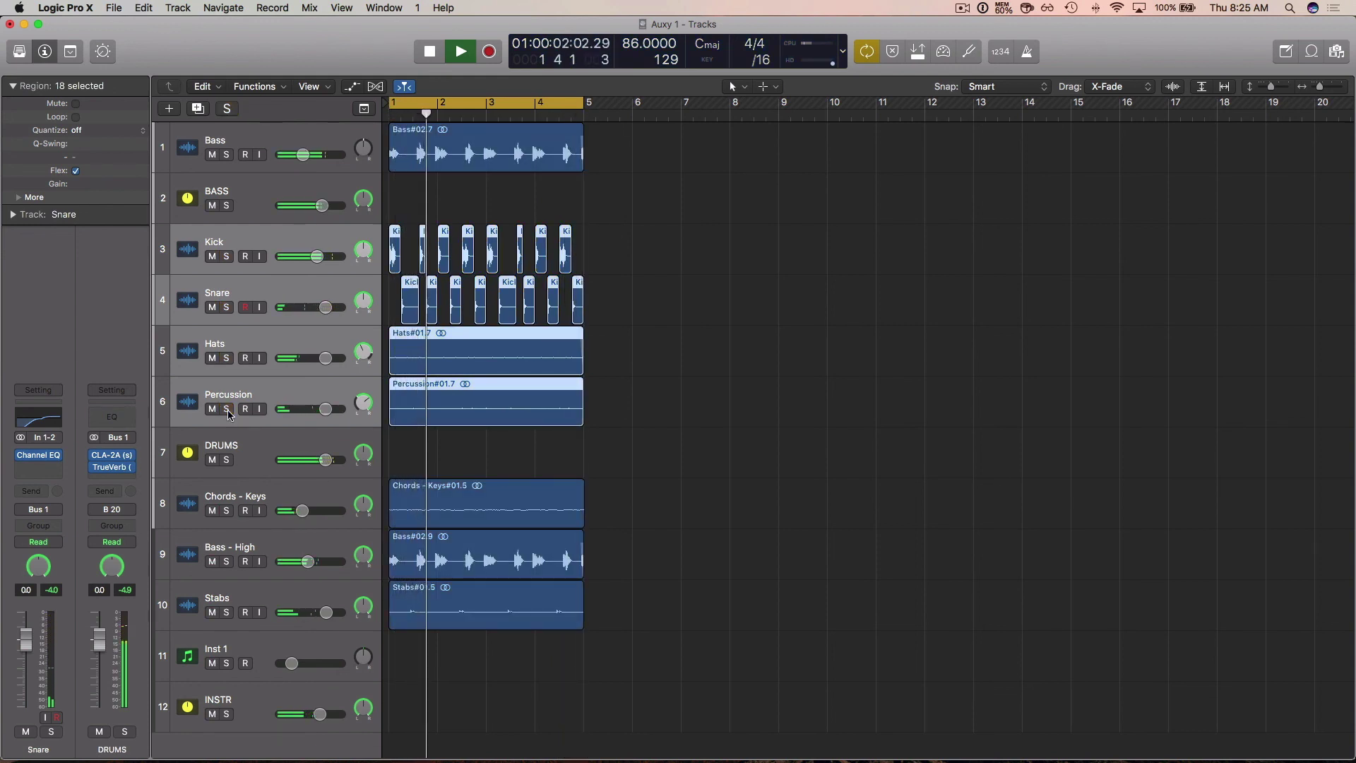
{"action": "key", "text": "space"}
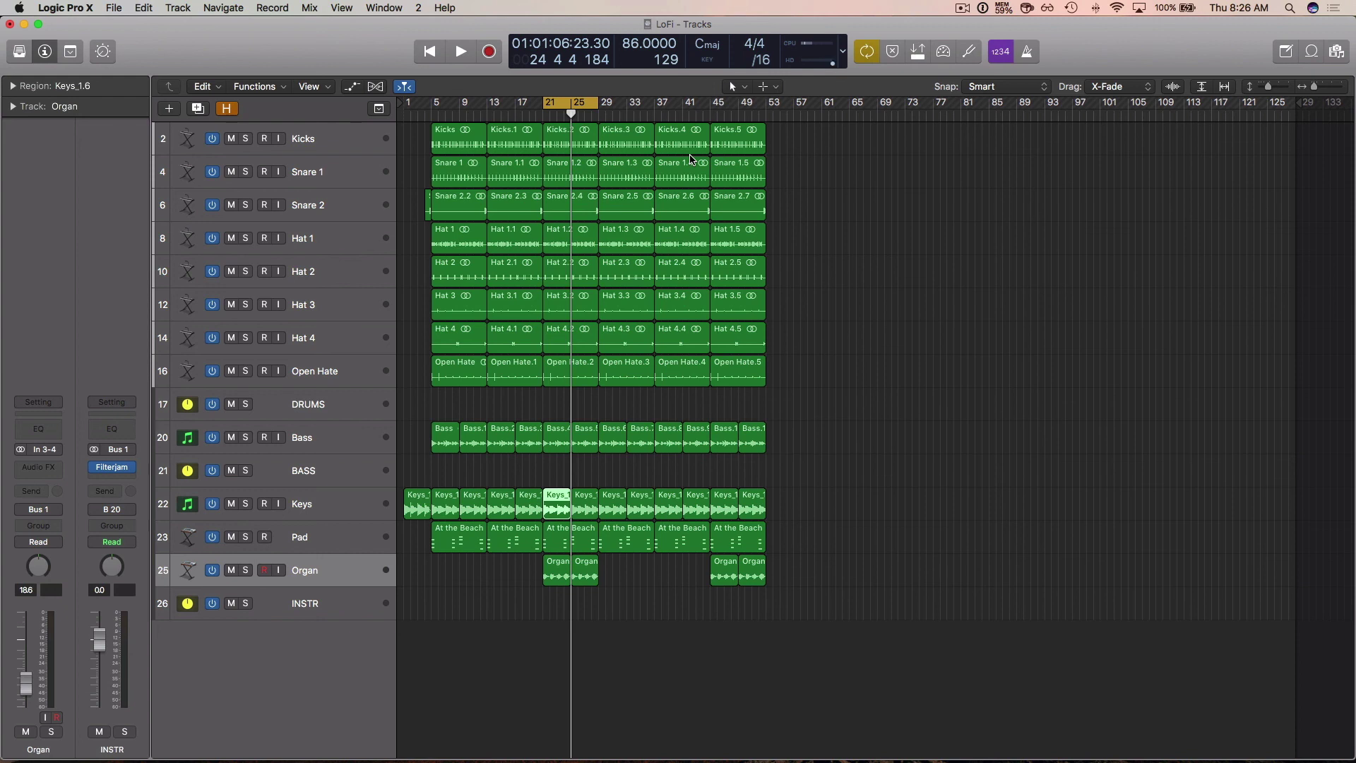
Play back the LoFi project's arrangement with all tracks audible.
{"action": "key", "text": "space"}
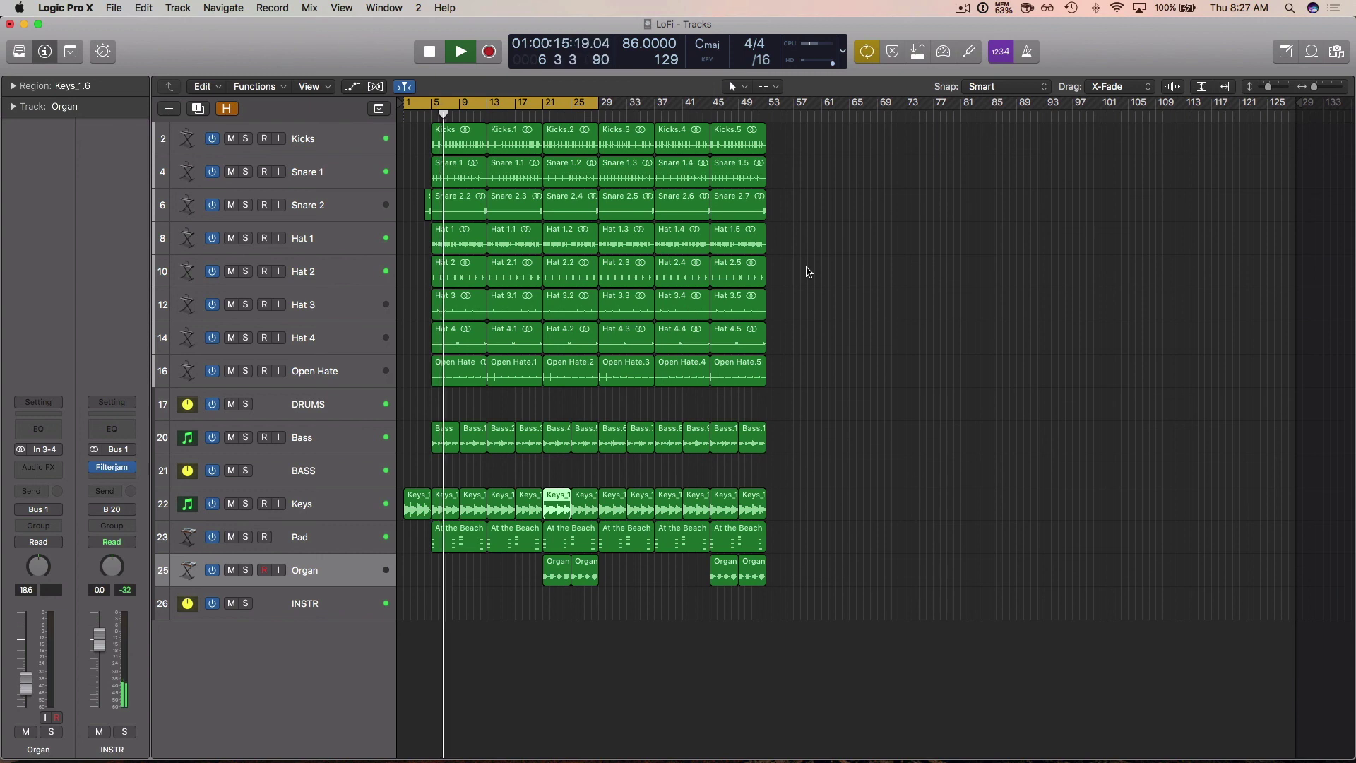
Stop the playback, solo the DRUMS track, and move the start of the cycle range to bar 5.
{"action": "key", "text": "space"}
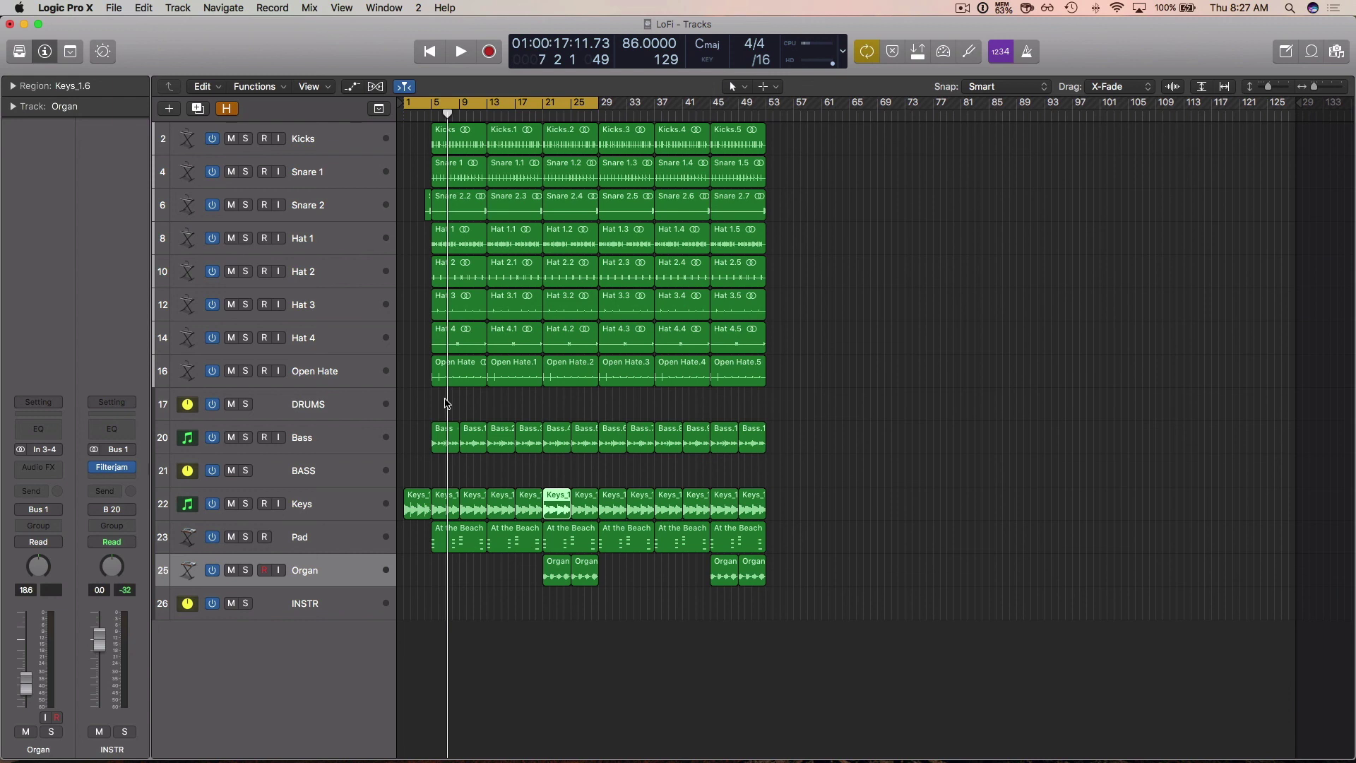
{"action": "left_click", "coordinate": [246, 406]}
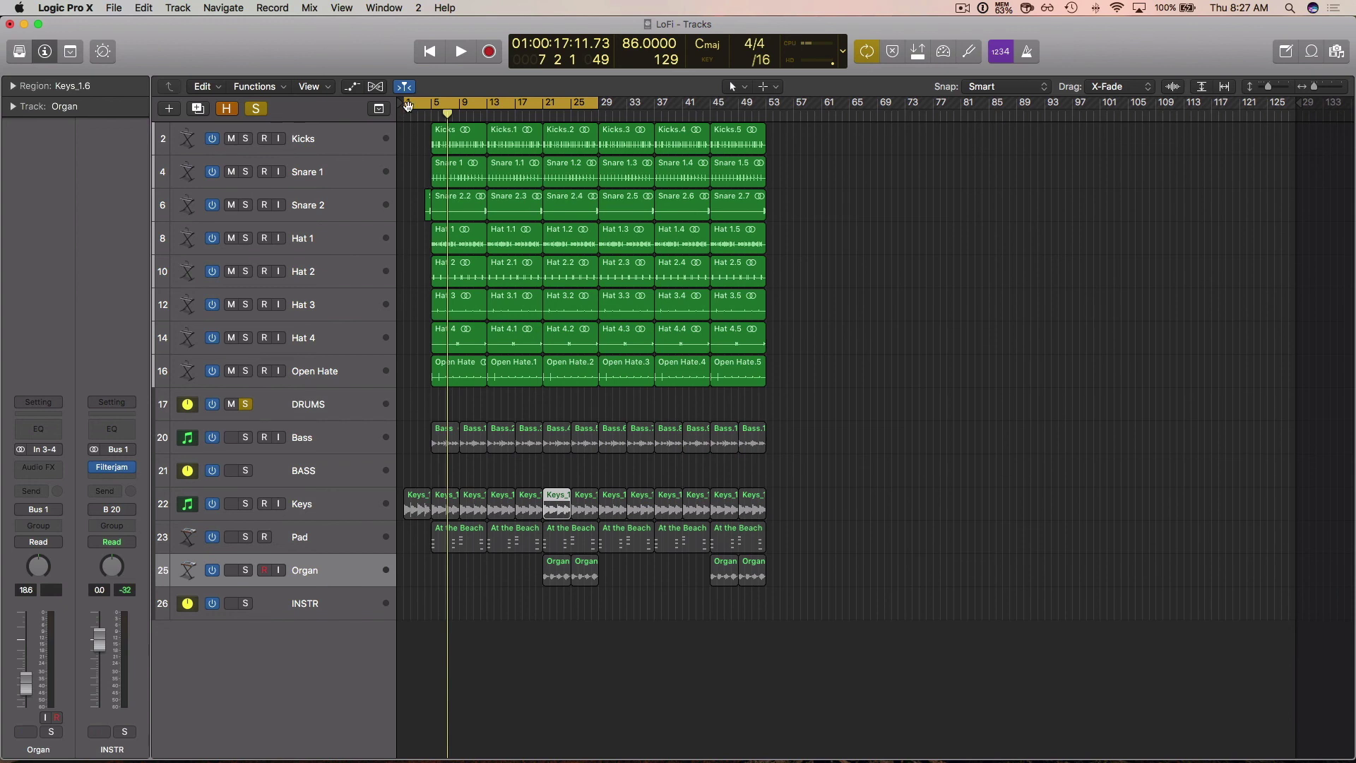
{"action": "left_click_drag", "start_coordinate": [408, 105], "coordinate": [432, 105]}
Play back the soloed drums from bar 5 into bar 9, and stop.
{"action": "key", "text": "space"}
{"action": "key", "text": "super+Right"}
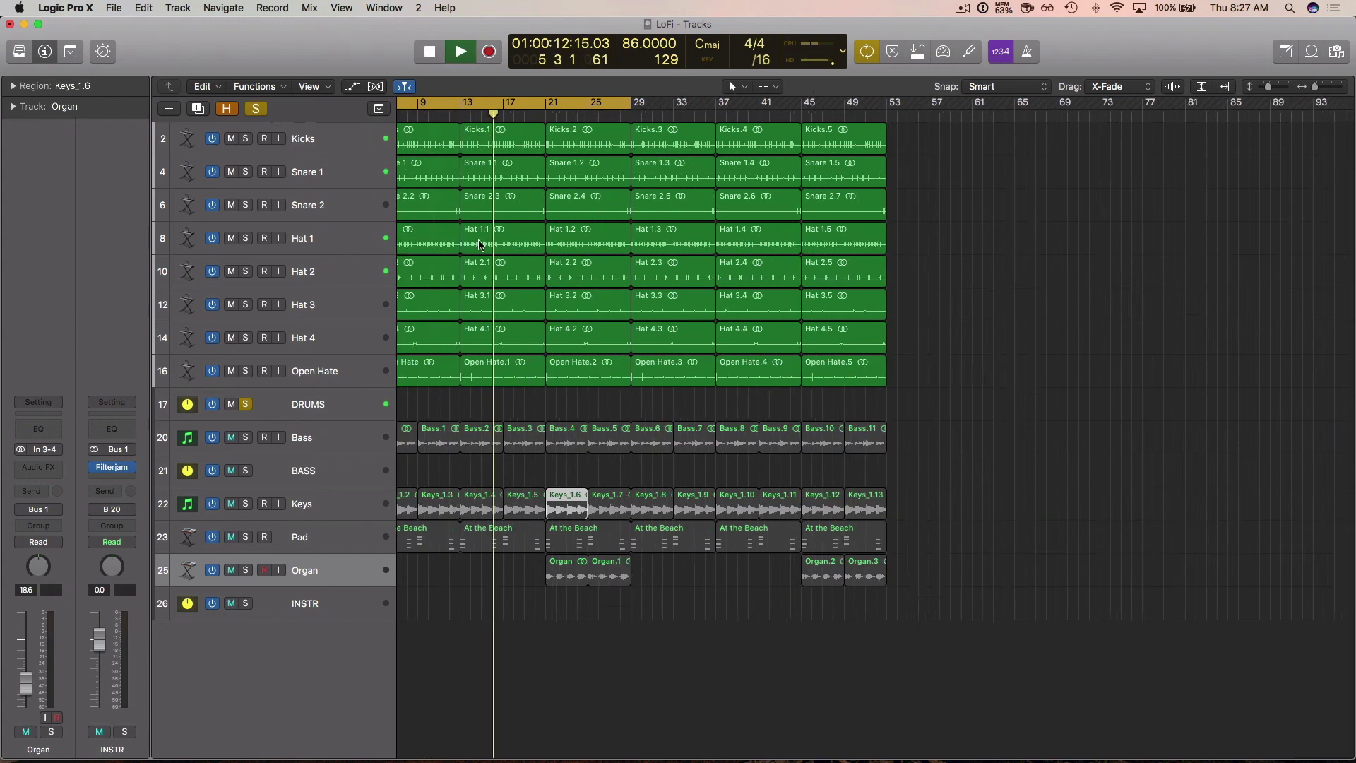
{"action": "key", "text": "super+Right"}
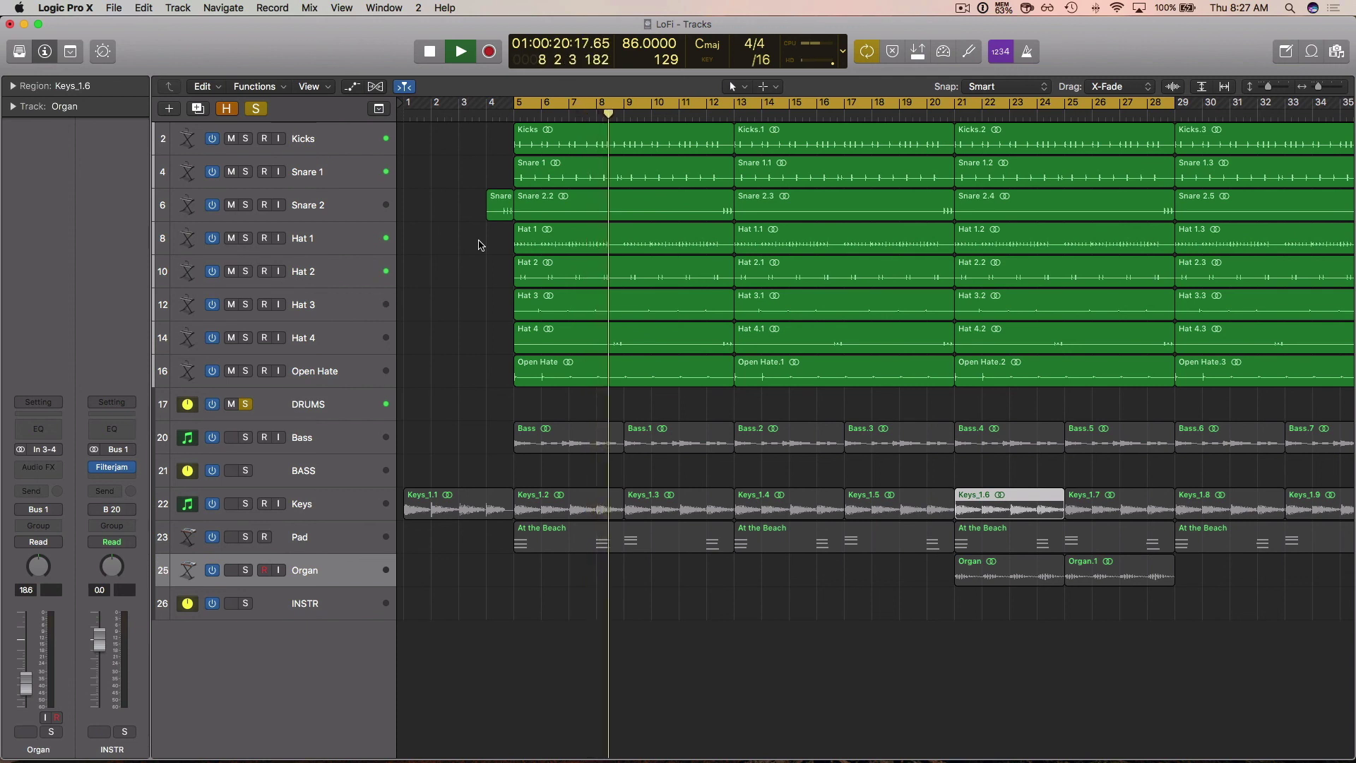
{"action": "key", "text": "space"}
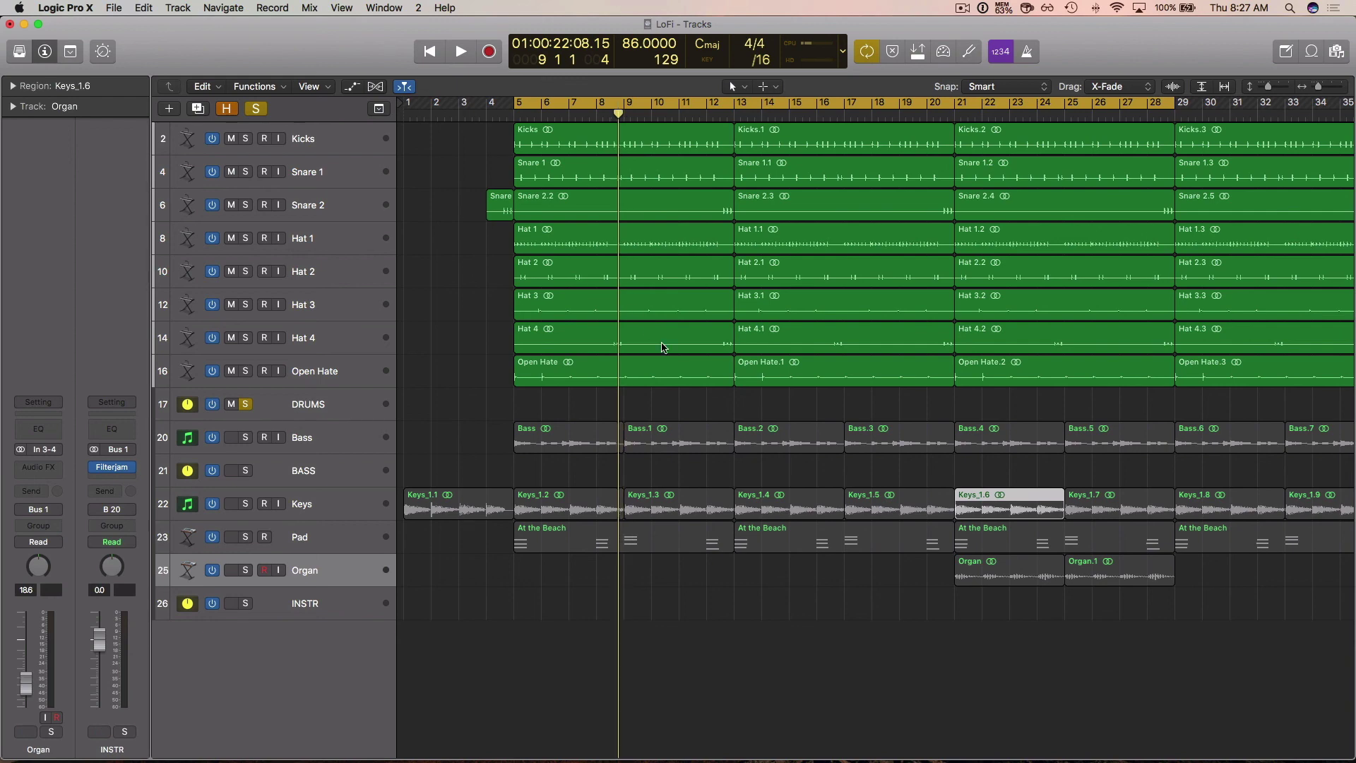
Select the Kicks and Snare 1 tracks together, solo both, and start playback from bar 5.
{"action": "scroll", "coordinate": [662, 350], "scroll_direction": "up", "scroll_amount": 6}
{"action": "scroll", "coordinate": [662, 347], "scroll_direction": "left", "scroll_amount": 10}
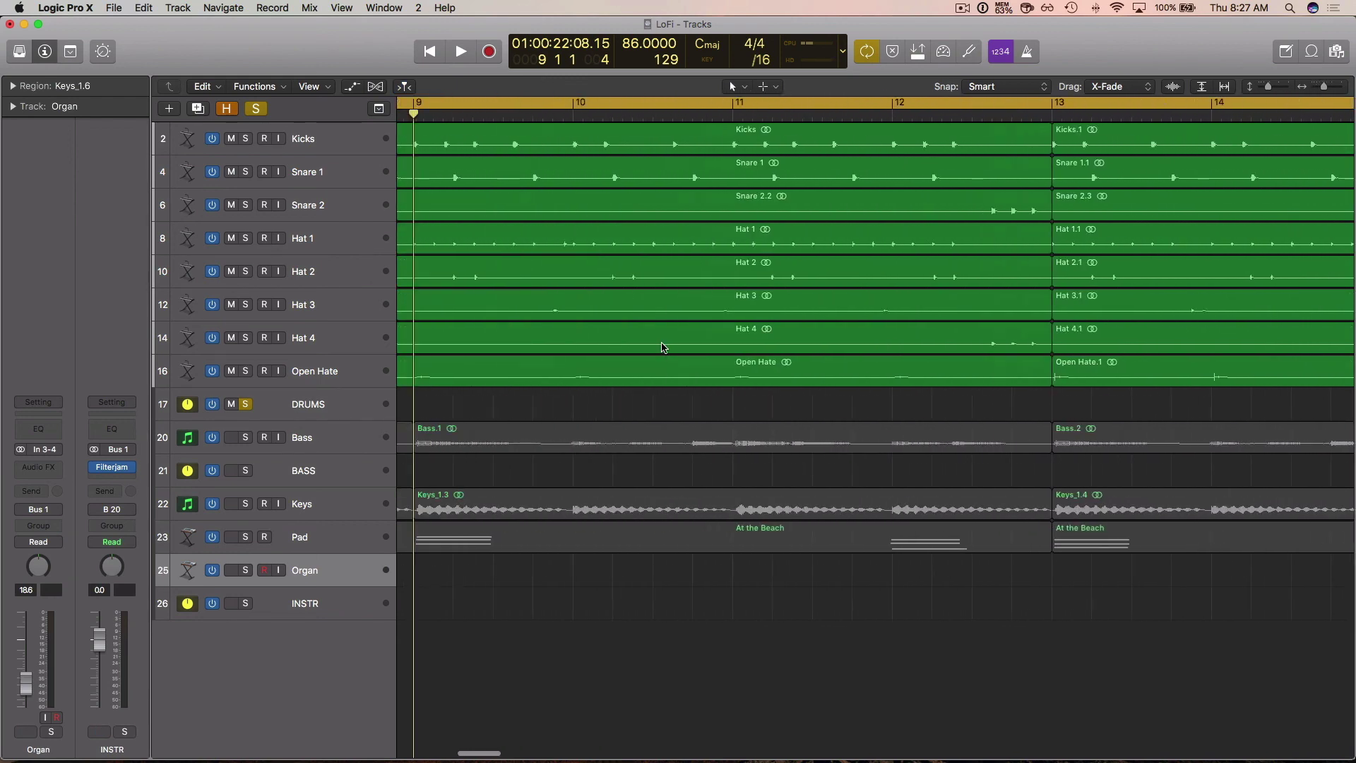
{"action": "key", "text": "super+Down"}
{"action": "key", "text": "super+Down"}
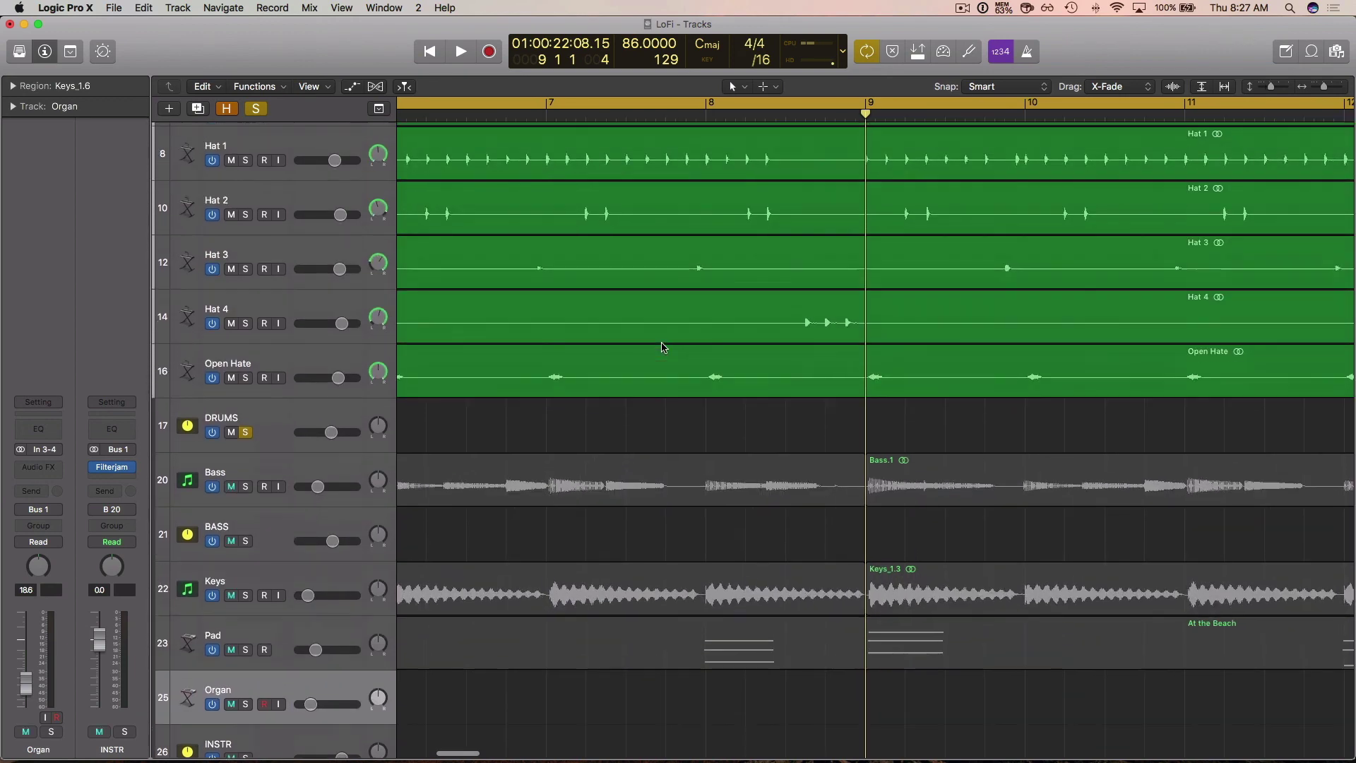
{"action": "scroll", "coordinate": [663, 348], "scroll_direction": "left", "scroll_amount": 6}
{"action": "scroll", "coordinate": [663, 347], "scroll_direction": "right", "scroll_amount": 5}
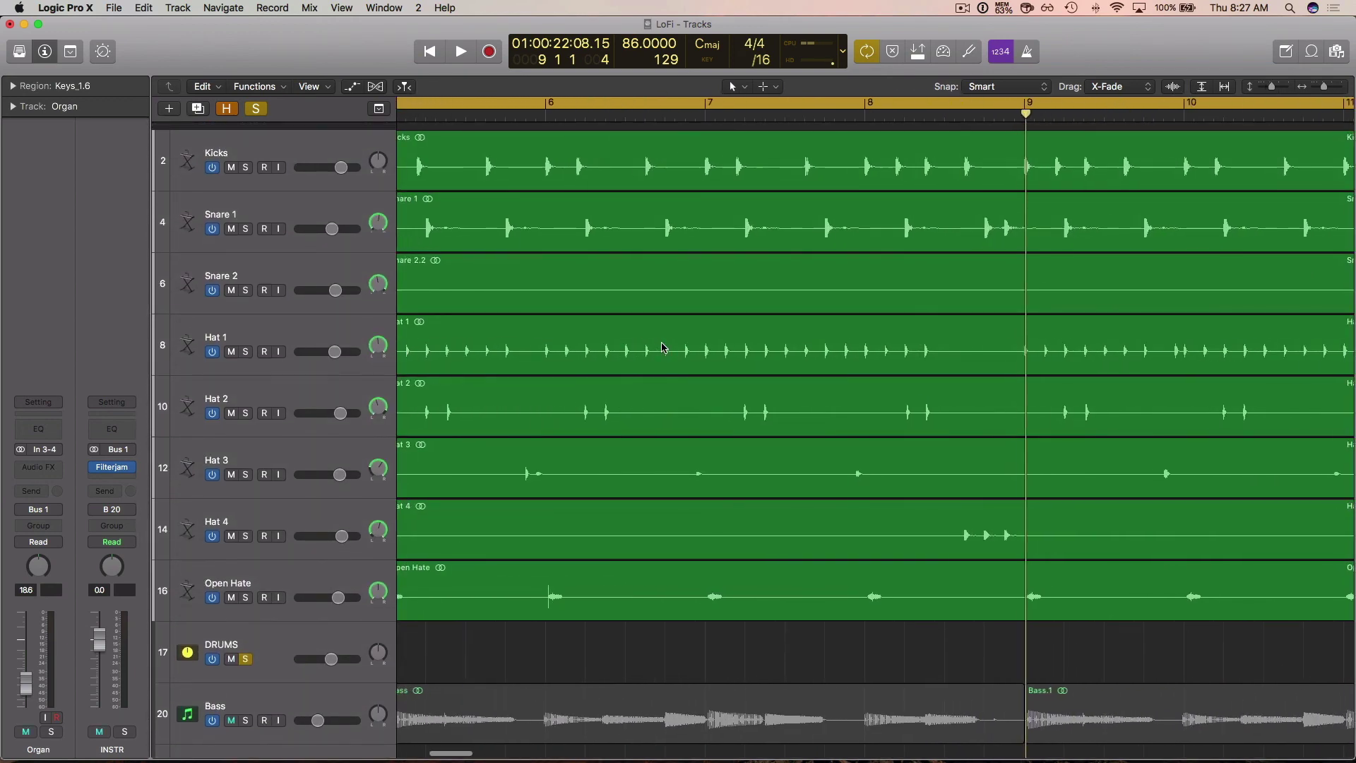
{"action": "left_click", "coordinate": [252, 164]}
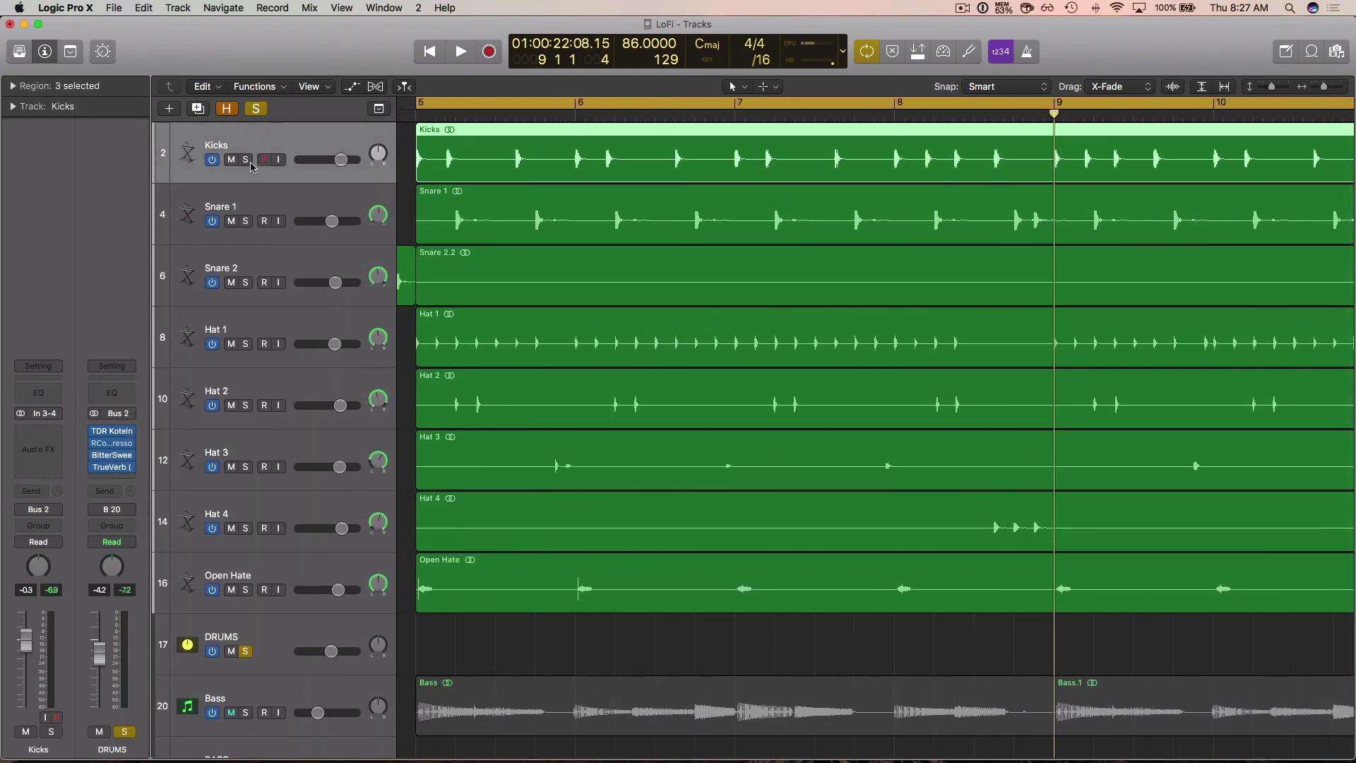
{"action": "left_click", "coordinate": [233, 200], "text": "shift"}
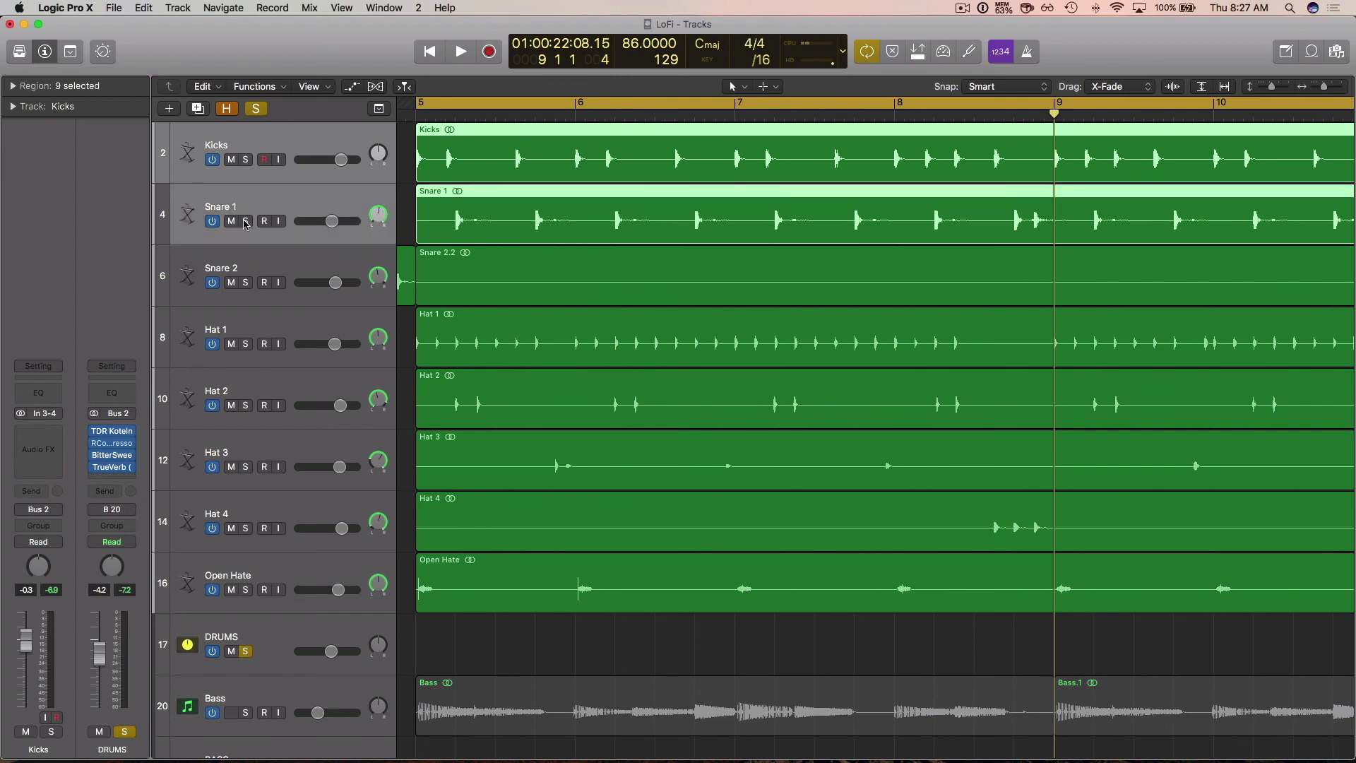
{"action": "left_click", "coordinate": [245, 221]}
{"action": "key", "text": "shift+space"}
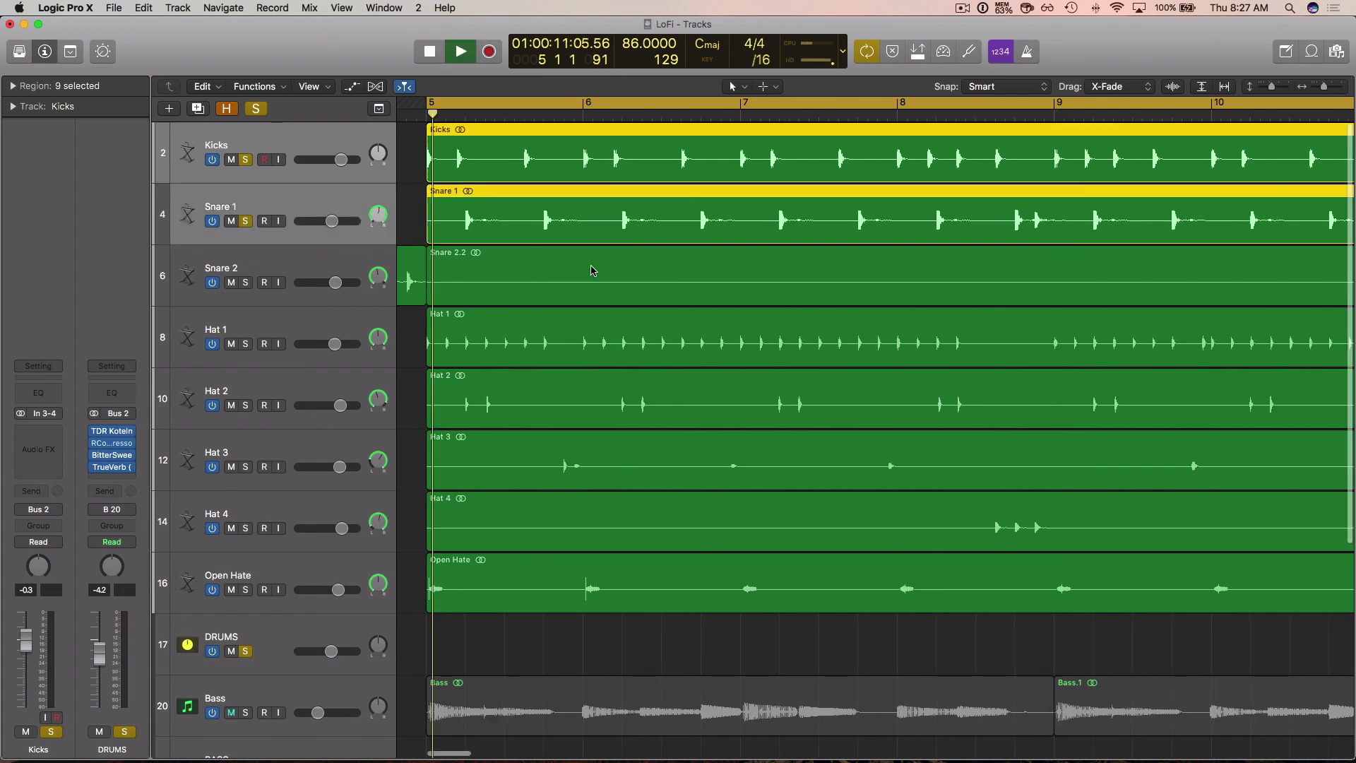
Clear the solo of the DRUMS track and play back Kicks and Snare 1 on their own.
{"action": "left_click", "coordinate": [246, 651]}
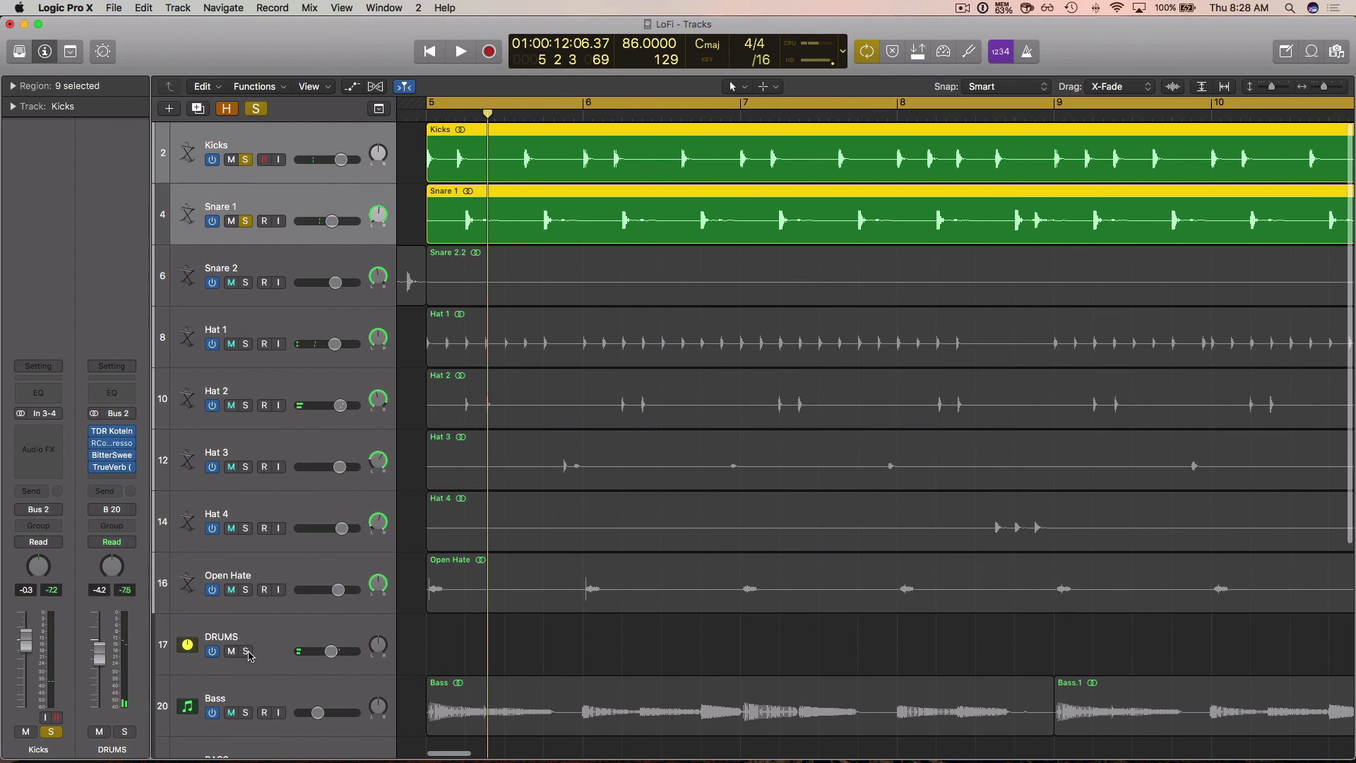
{"action": "key", "text": "space"}
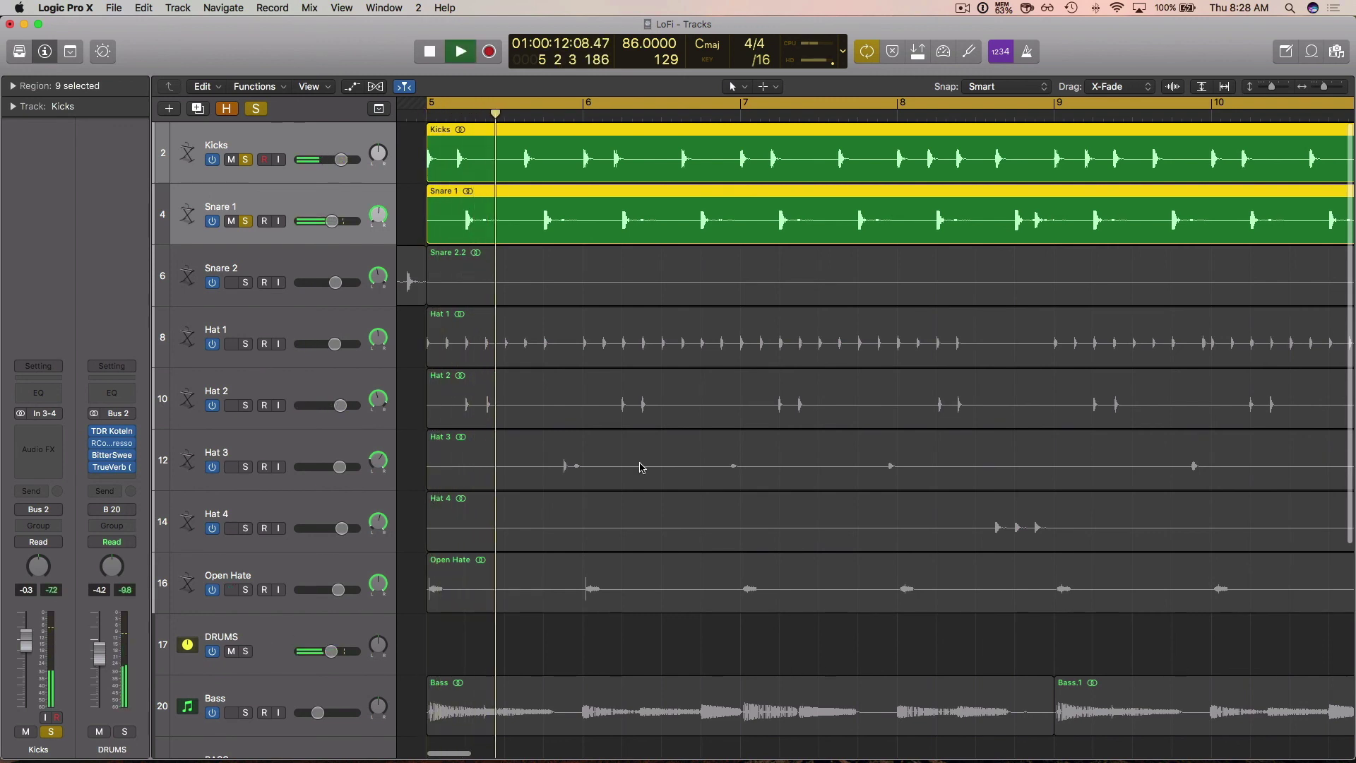
{"action": "scroll", "coordinate": [828, 438], "scroll_direction": "down", "scroll_amount": 1}
{"action": "key", "text": "space"}
{"action": "scroll", "coordinate": [828, 438], "scroll_direction": "down", "scroll_amount": 3}
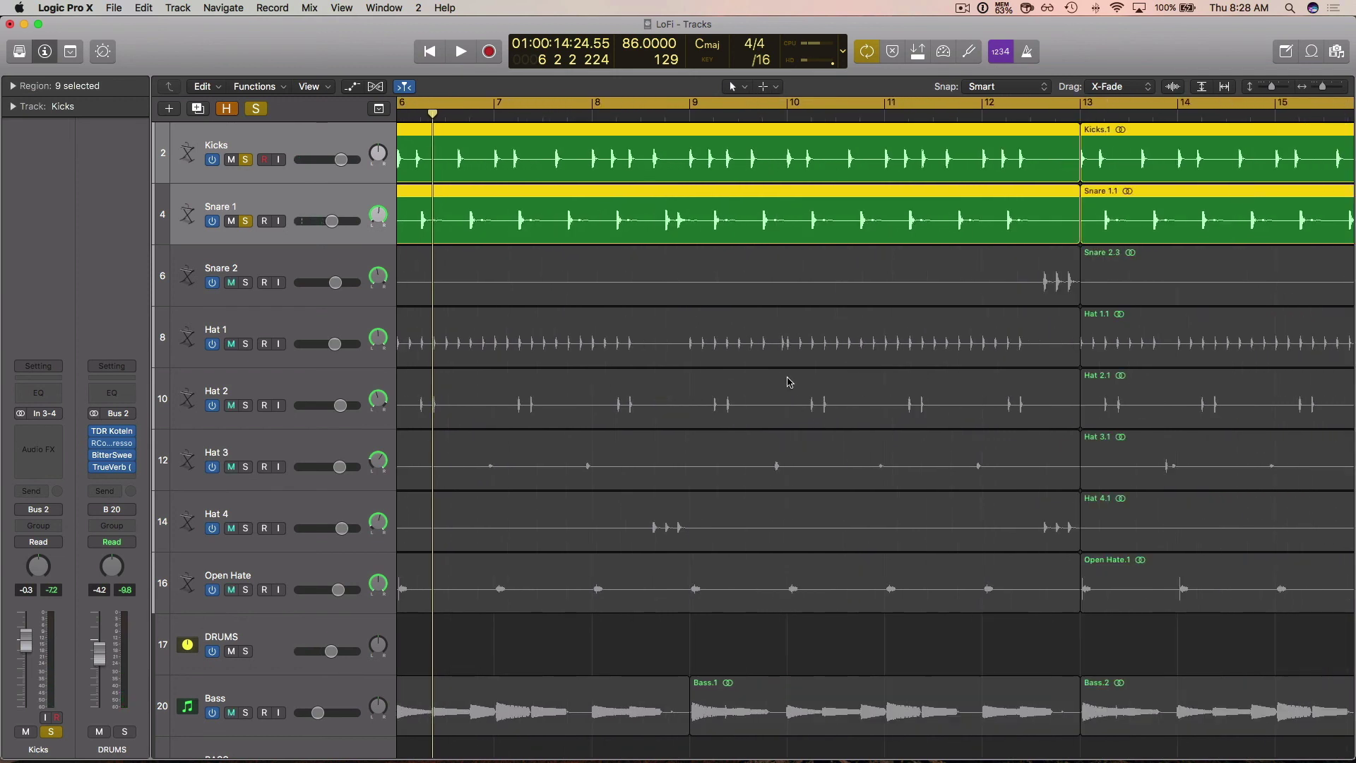
Start playback near bar 8, add Snare 2 to the soloed tracks, and stop.
{"action": "left_click", "coordinate": [592, 118]}
{"action": "key", "text": "space"}
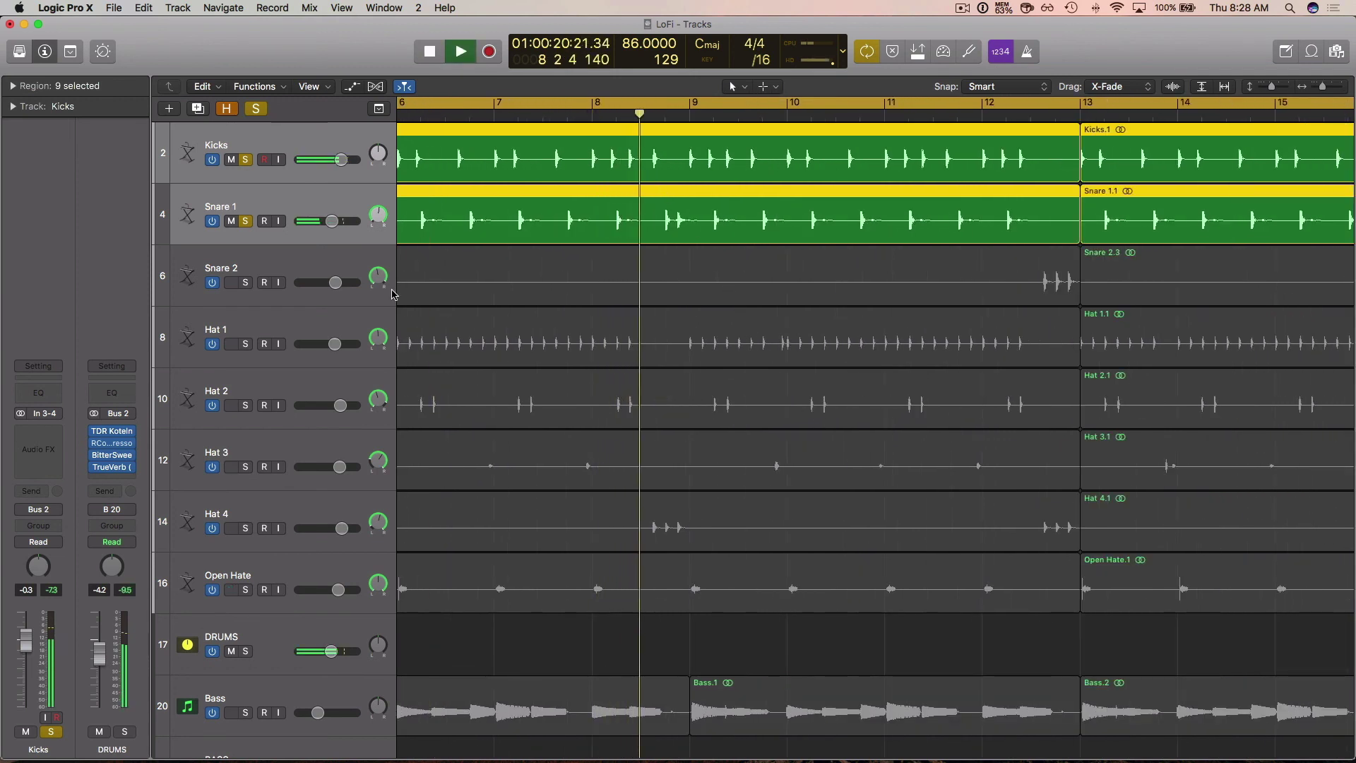
{"action": "left_click", "coordinate": [246, 283]}
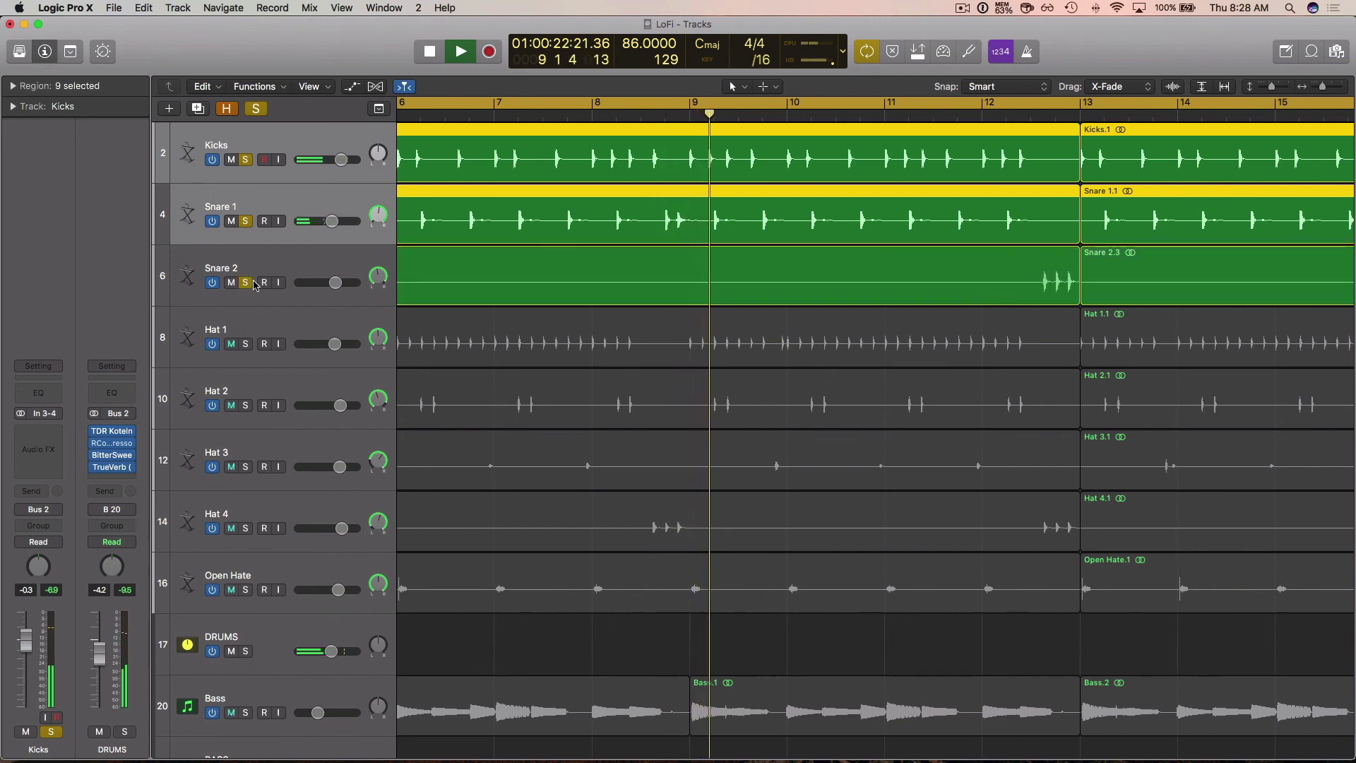
{"action": "key", "text": "space"}
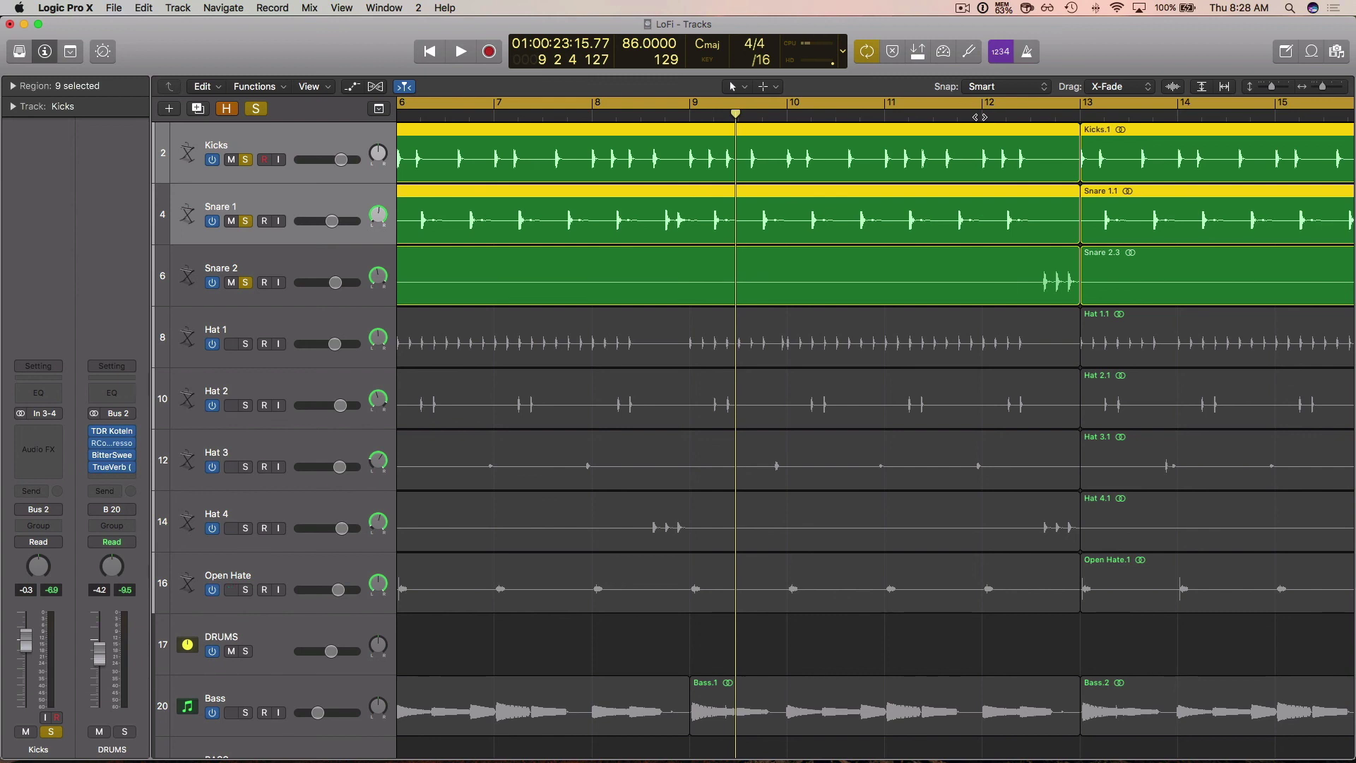
Play back the Snare 2 fill leading into bar 13, starting just before bar 12, and stop.
{"action": "left_click", "coordinate": [957, 113]}
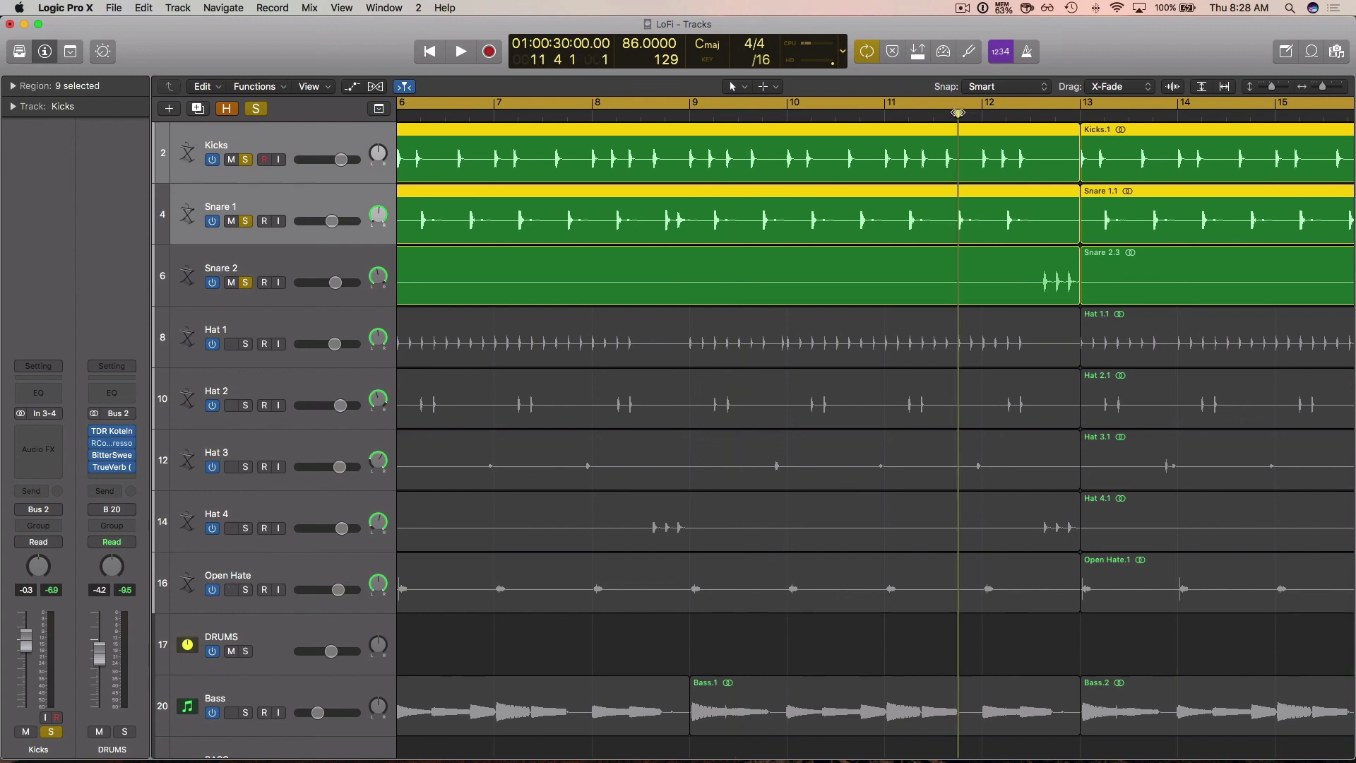
{"action": "key", "text": "space"}
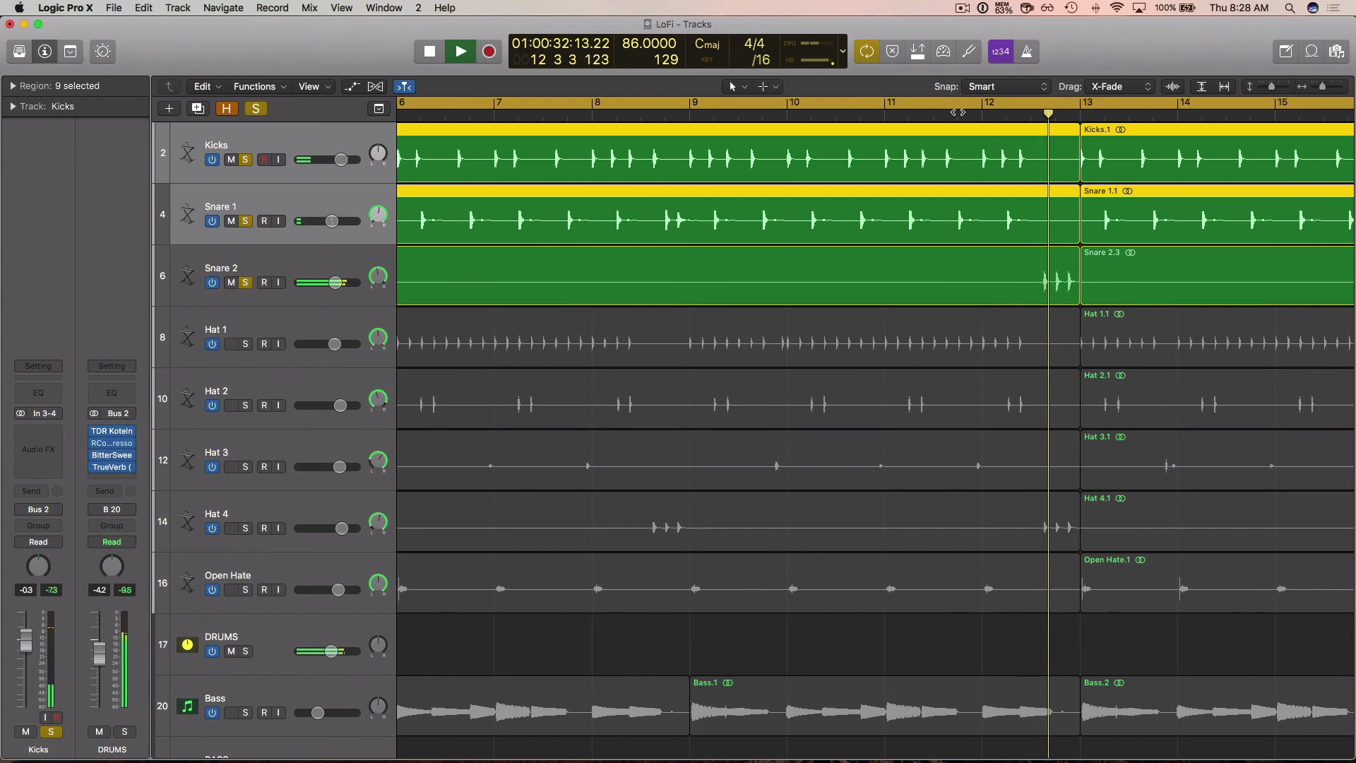
{"action": "key", "text": "space"}
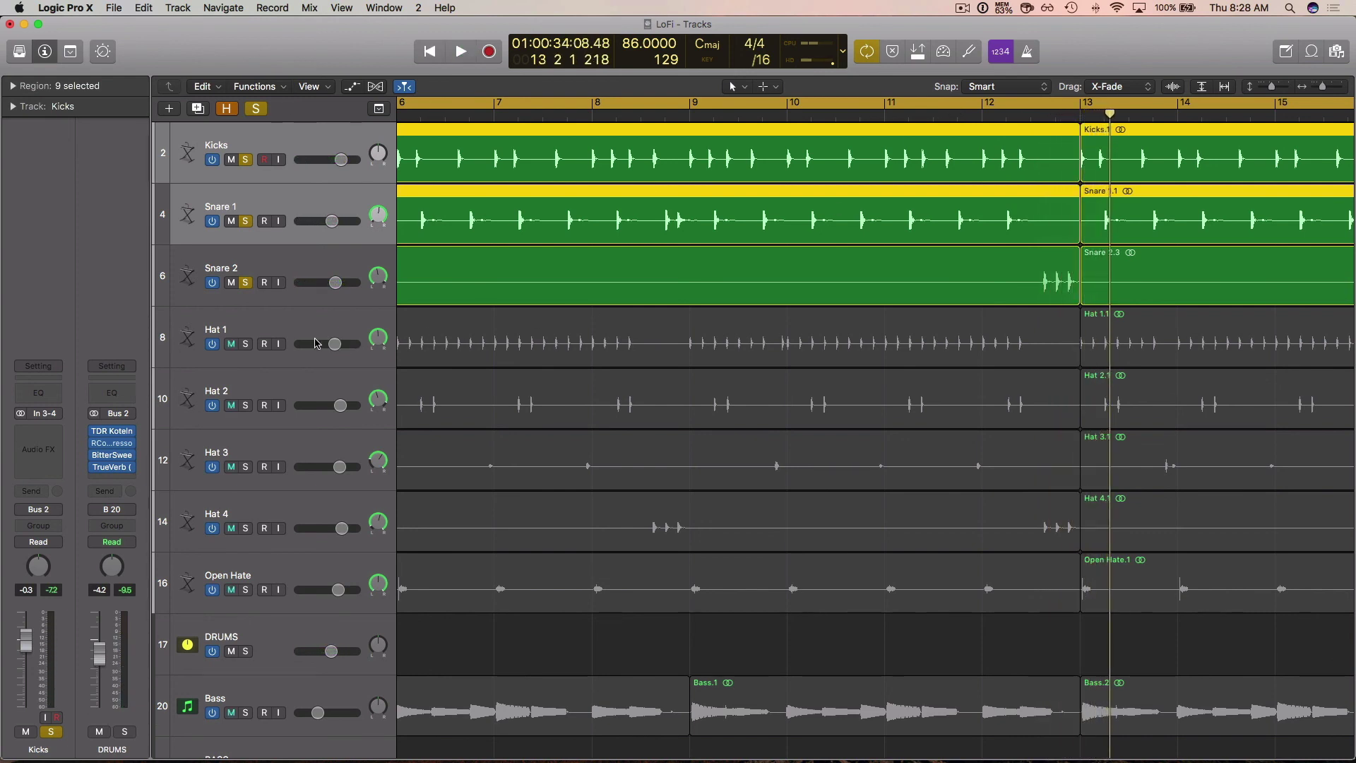
Add Hat 1 to the soloed tracks and play back the pattern from bar 5.
{"action": "left_click", "coordinate": [246, 344]}
{"action": "scroll", "coordinate": [597, 332], "scroll_direction": "left", "scroll_amount": 3}
{"action": "scroll", "coordinate": [597, 332], "scroll_direction": "left", "scroll_amount": 1}
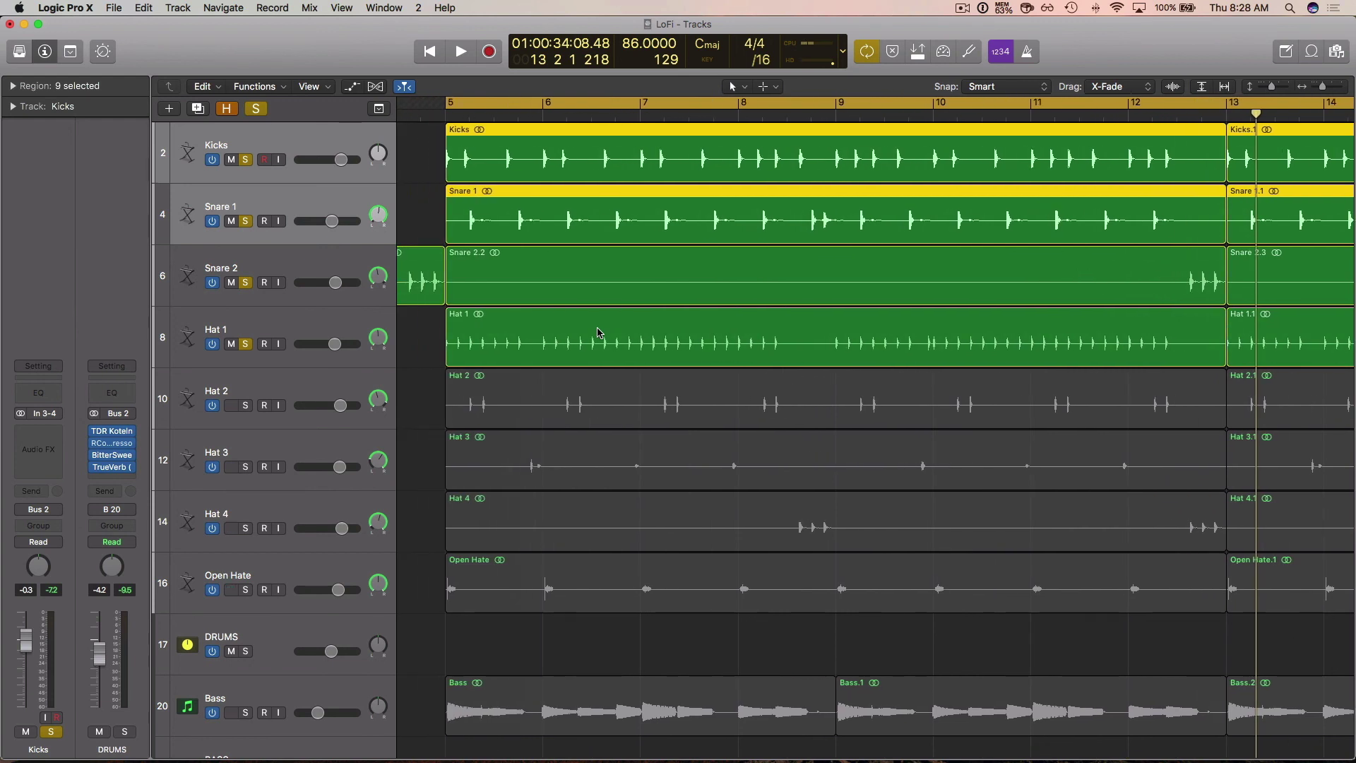
{"action": "key", "text": "space"}
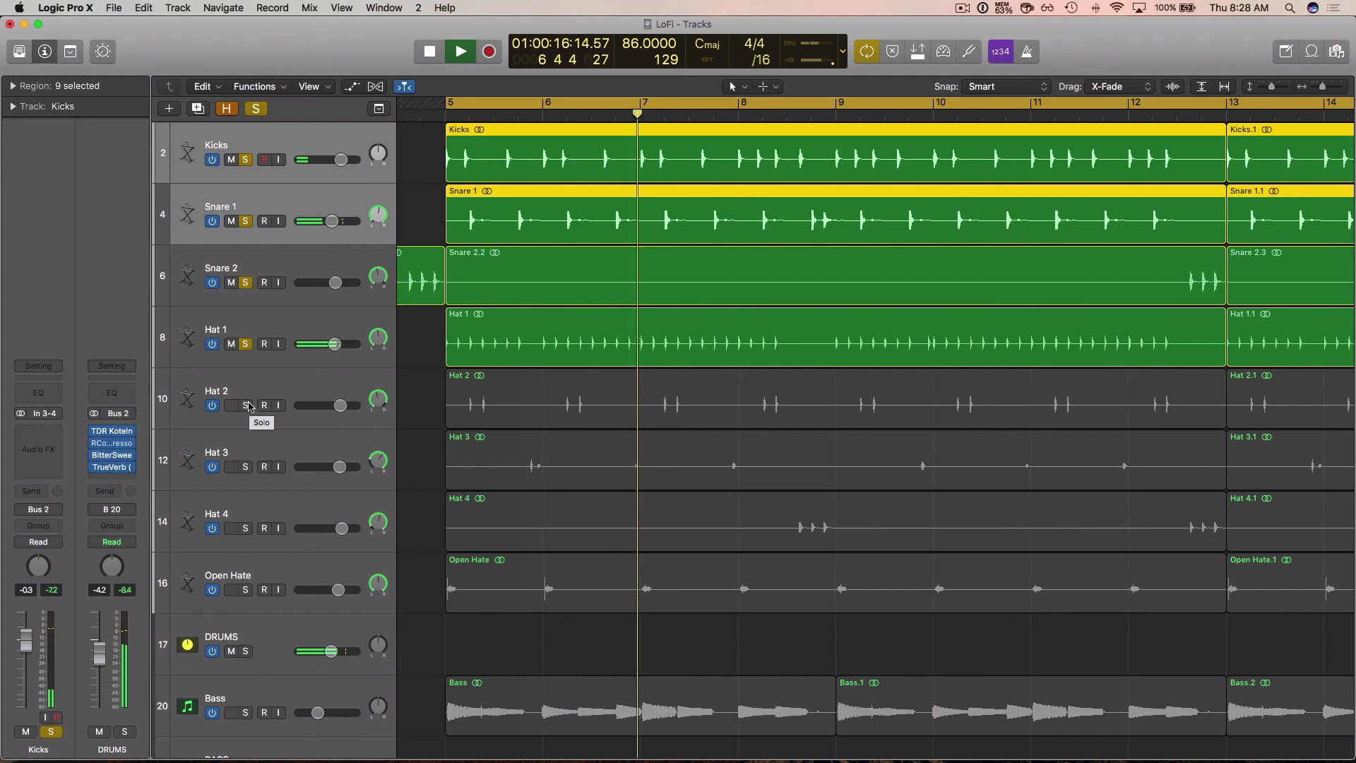
{"action": "key", "text": "space"}
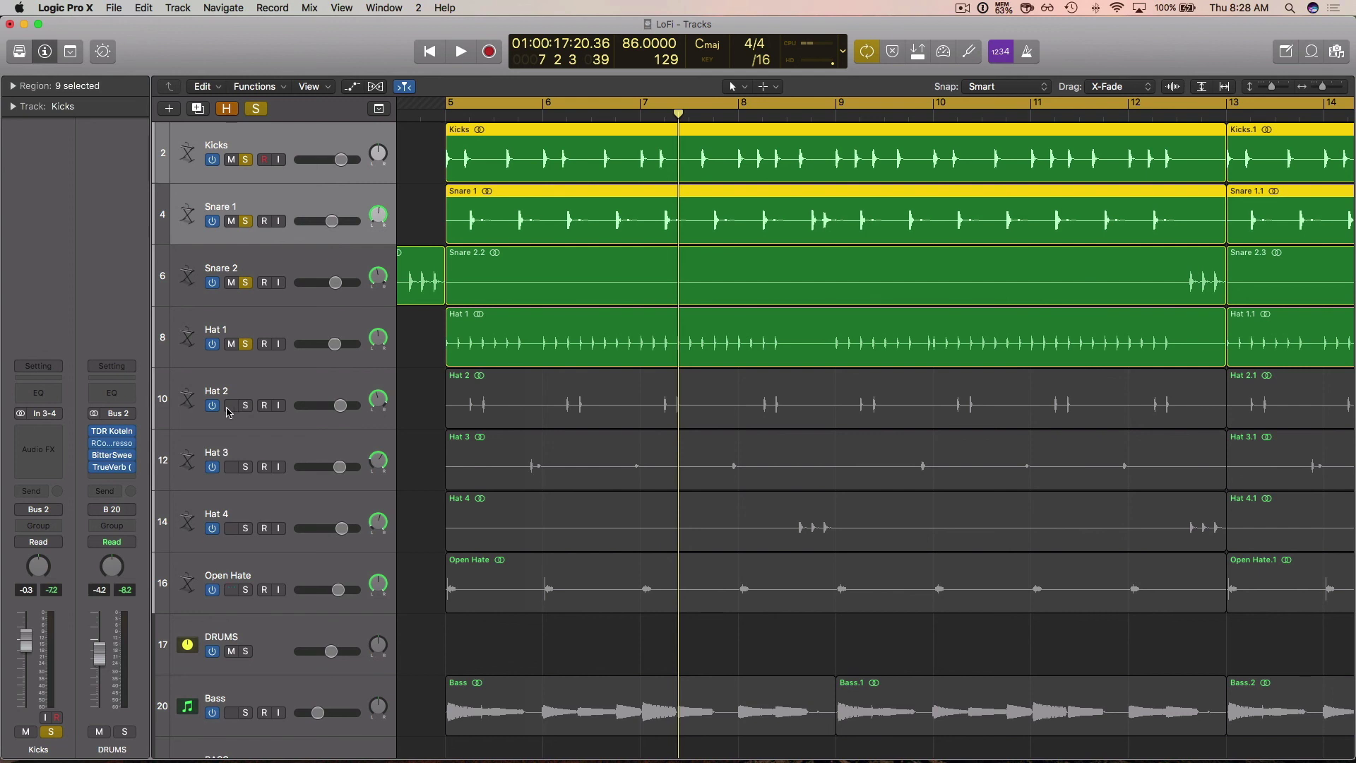
Add Hat 2 to the solo, restart the playback, and add Hat 3 and Hat 4 while it runs.
{"action": "left_click", "coordinate": [246, 406]}
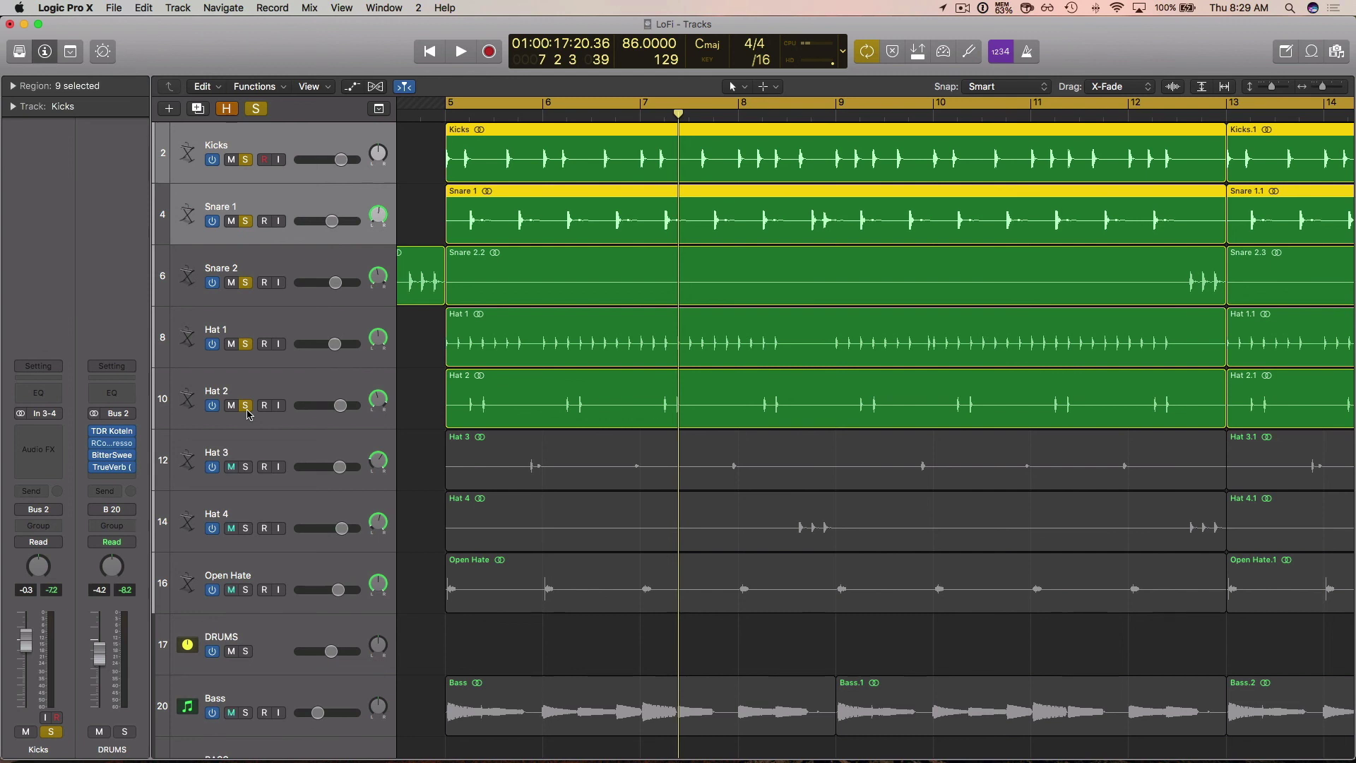
{"action": "key", "text": "space"}
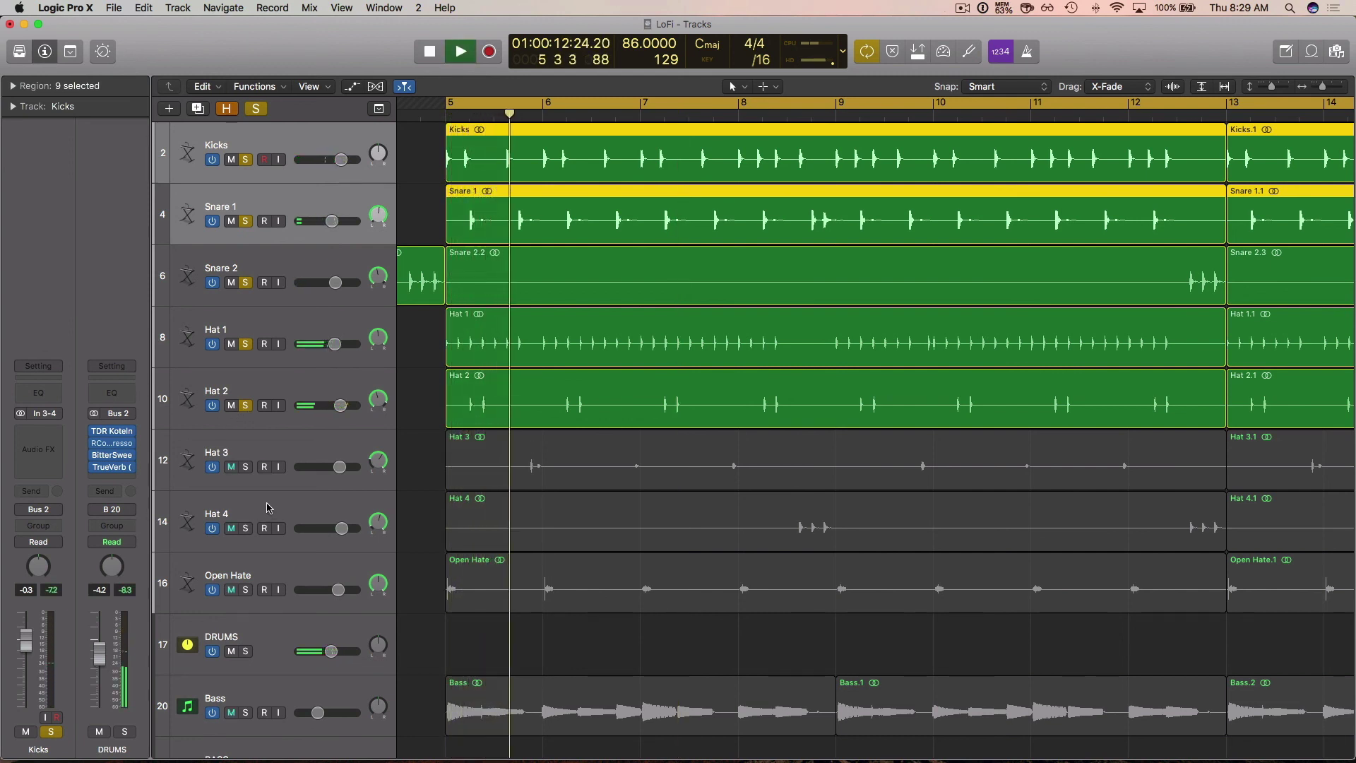
{"action": "left_click", "coordinate": [246, 466]}
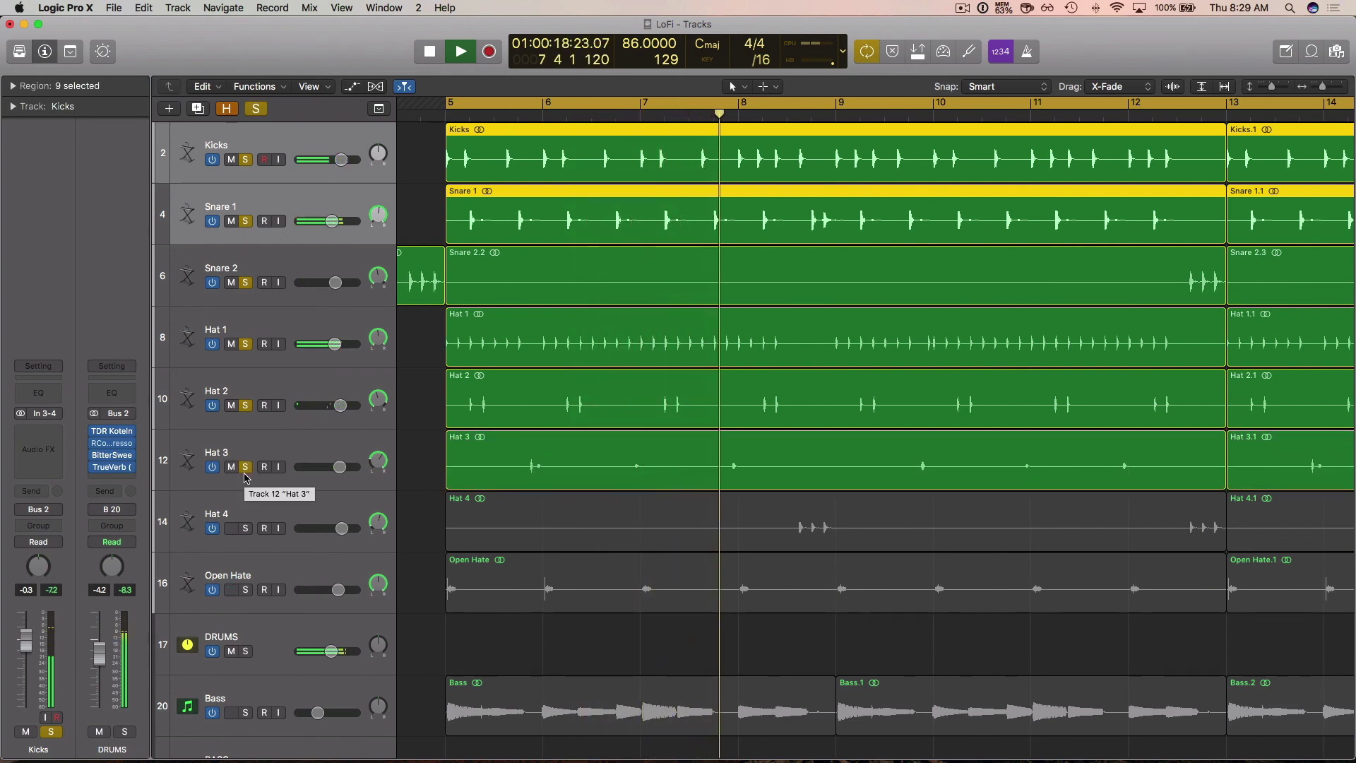
{"action": "left_click", "coordinate": [245, 530]}
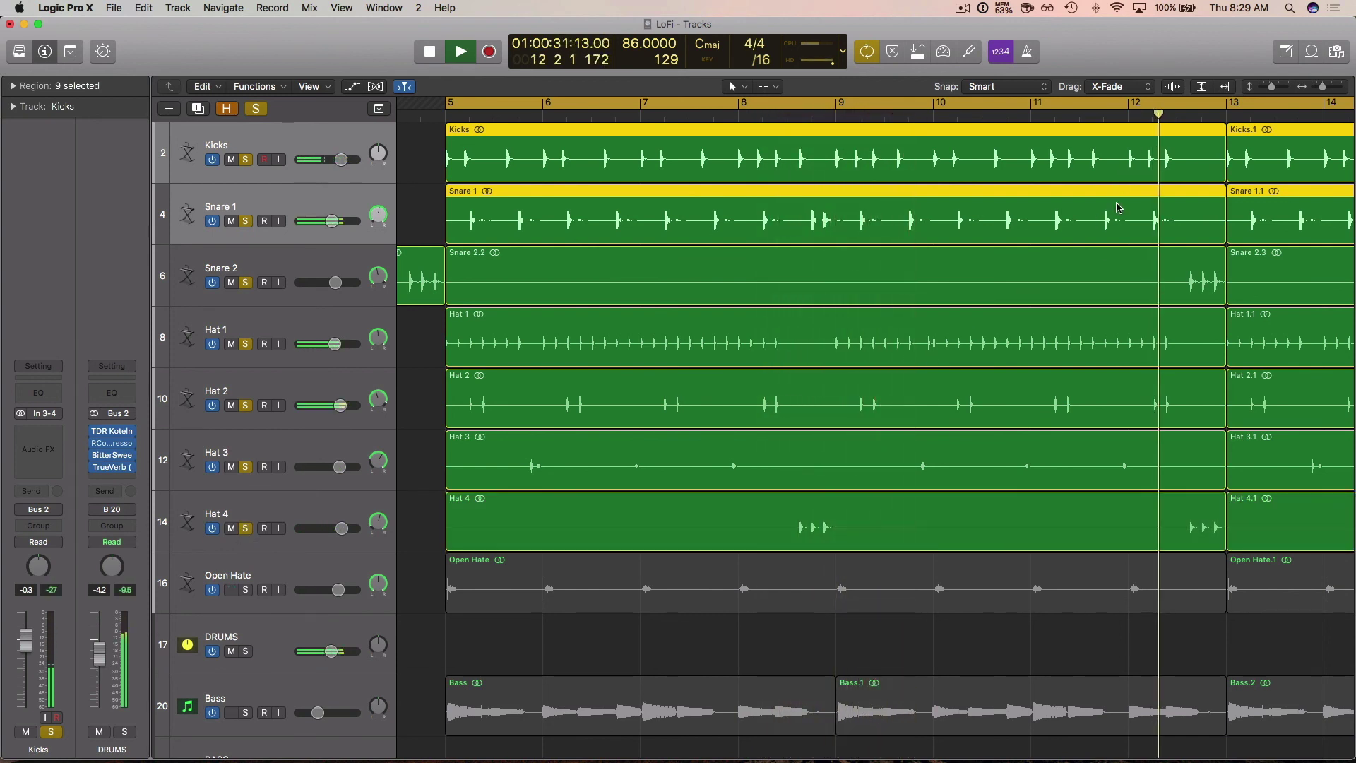
Add Open Hate to the soloed tracks during playback, listen to the full drum pattern, and stop.
{"action": "scroll", "coordinate": [777, 424], "scroll_direction": "right", "scroll_amount": 5}
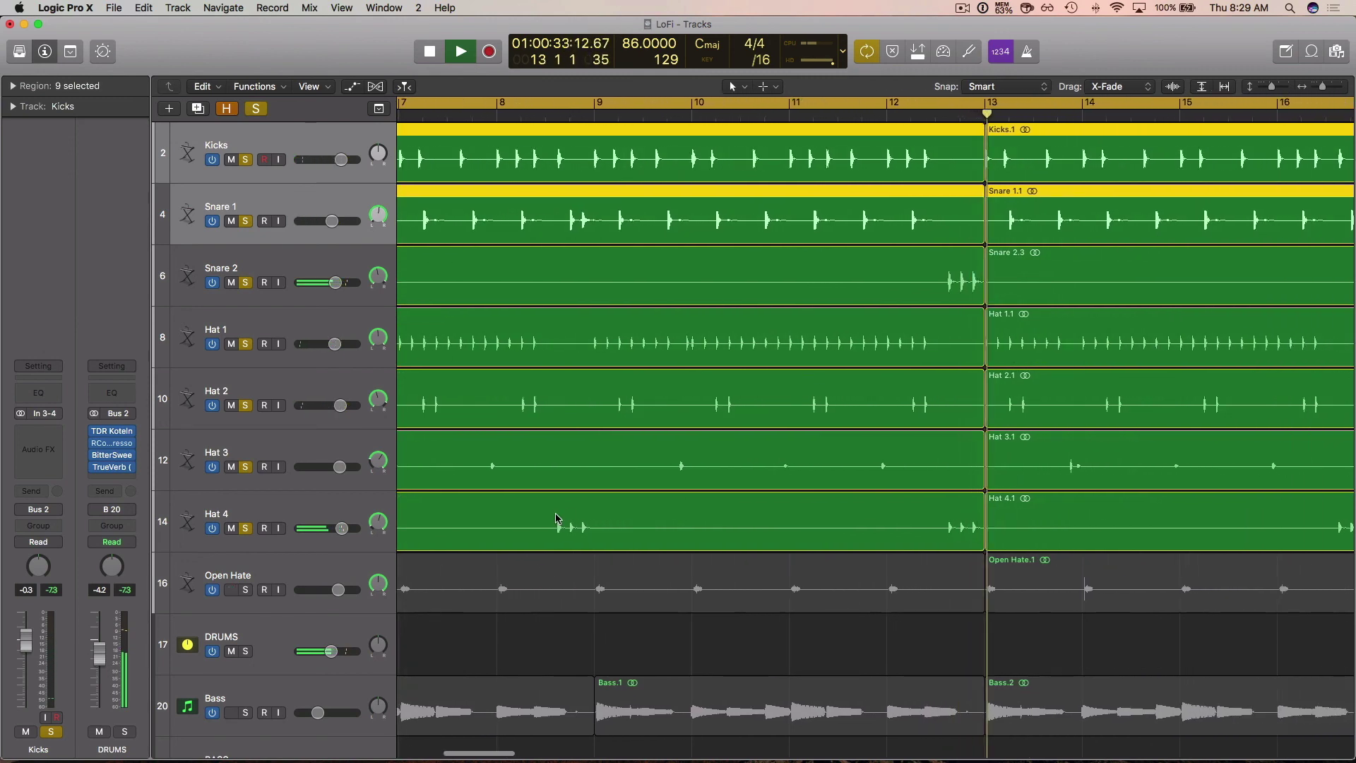
{"action": "left_click", "coordinate": [246, 591]}
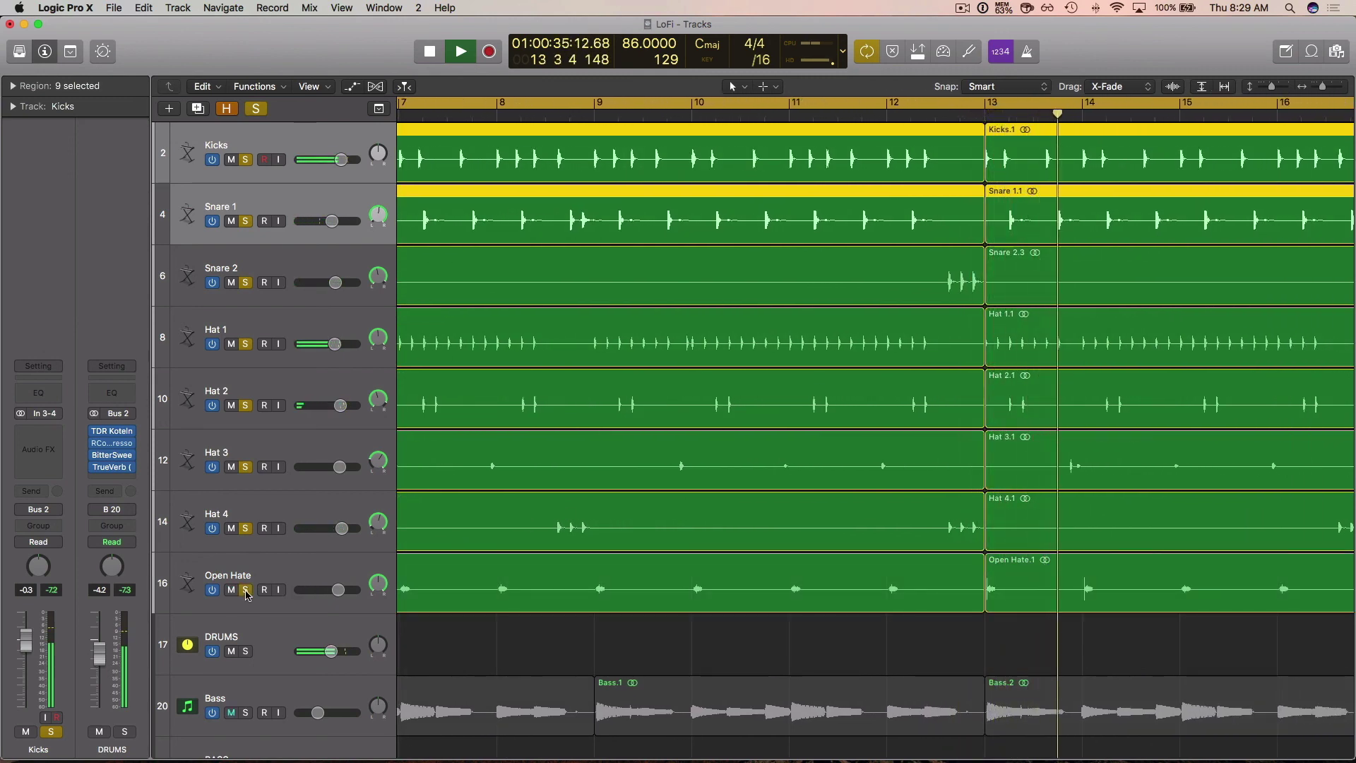
{"action": "scroll", "coordinate": [953, 469], "scroll_direction": "right", "scroll_amount": 6}
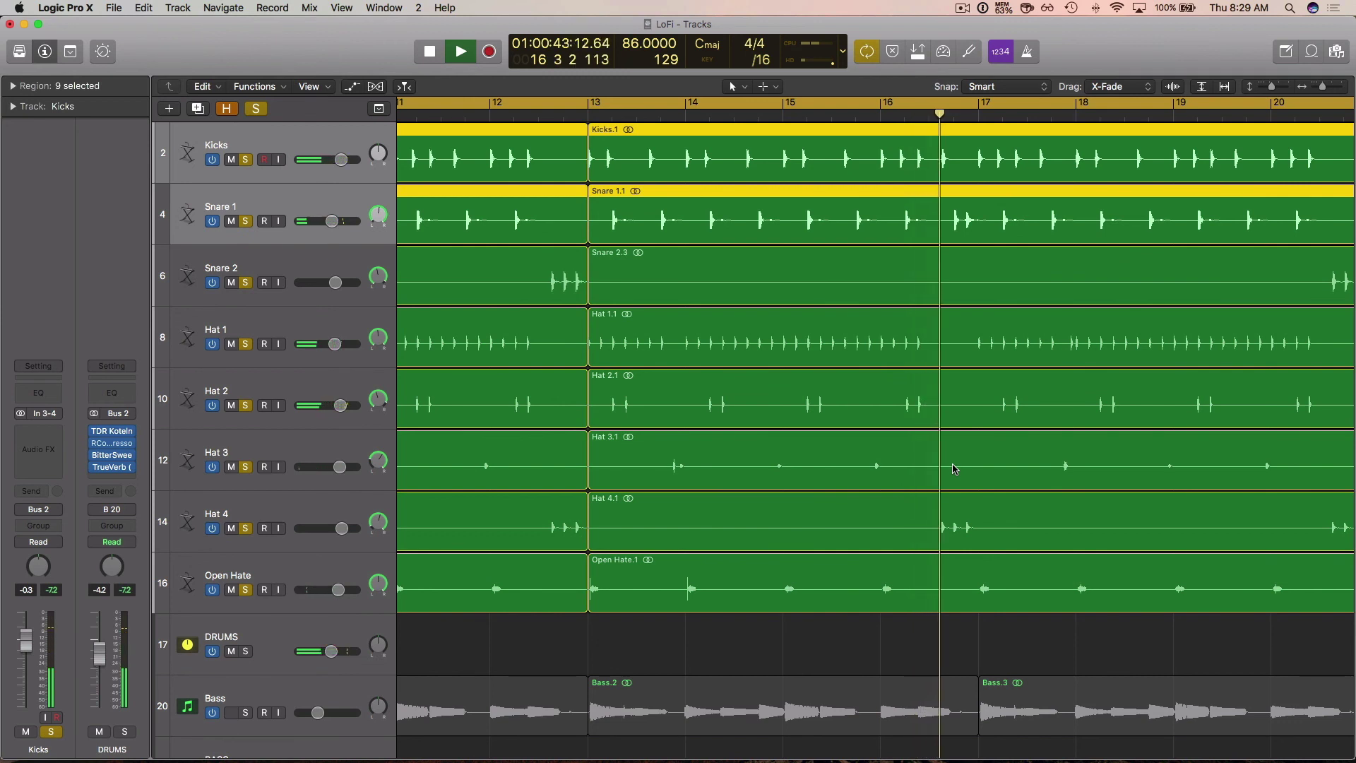
{"action": "key", "text": "space"}
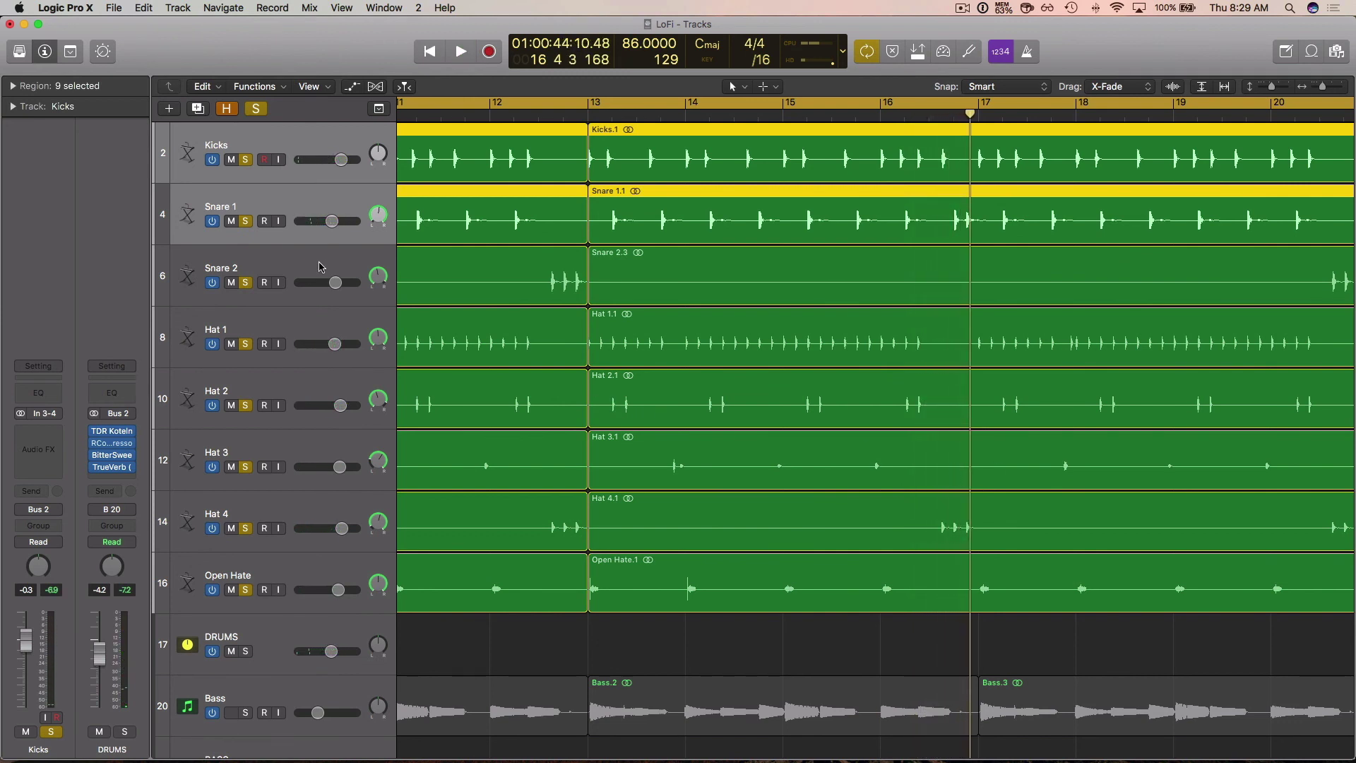
Extend the selection of Kicks and Snare 1 to include Snare 2 and Hat 1.
{"action": "left_click", "coordinate": [289, 315], "text": "shift"}
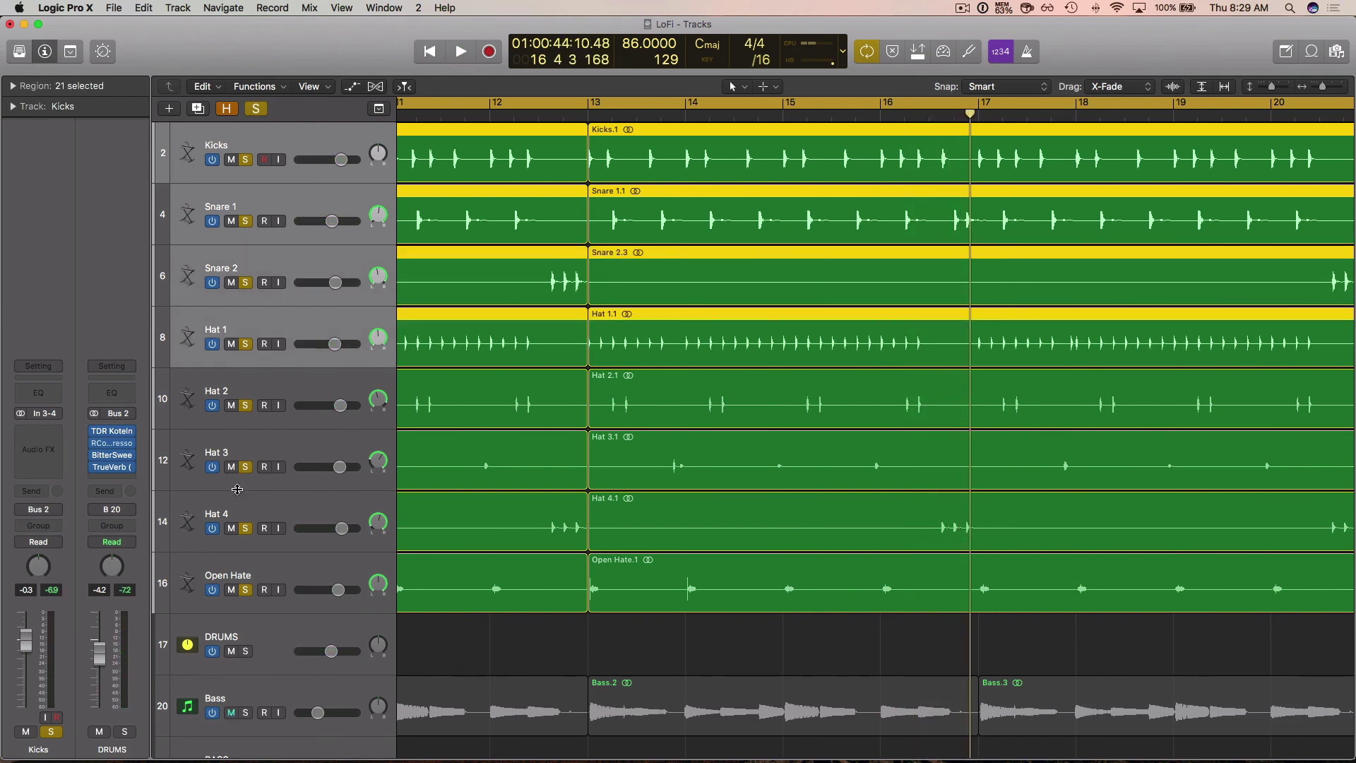
{"action": "key", "text": "super+Up"}
{"action": "key", "text": "super+Left"}
{"action": "key", "text": "super+Left"}
{"action": "key", "text": "super+Left"}
{"action": "scroll", "coordinate": [502, 549], "scroll_direction": "left", "scroll_amount": 3}
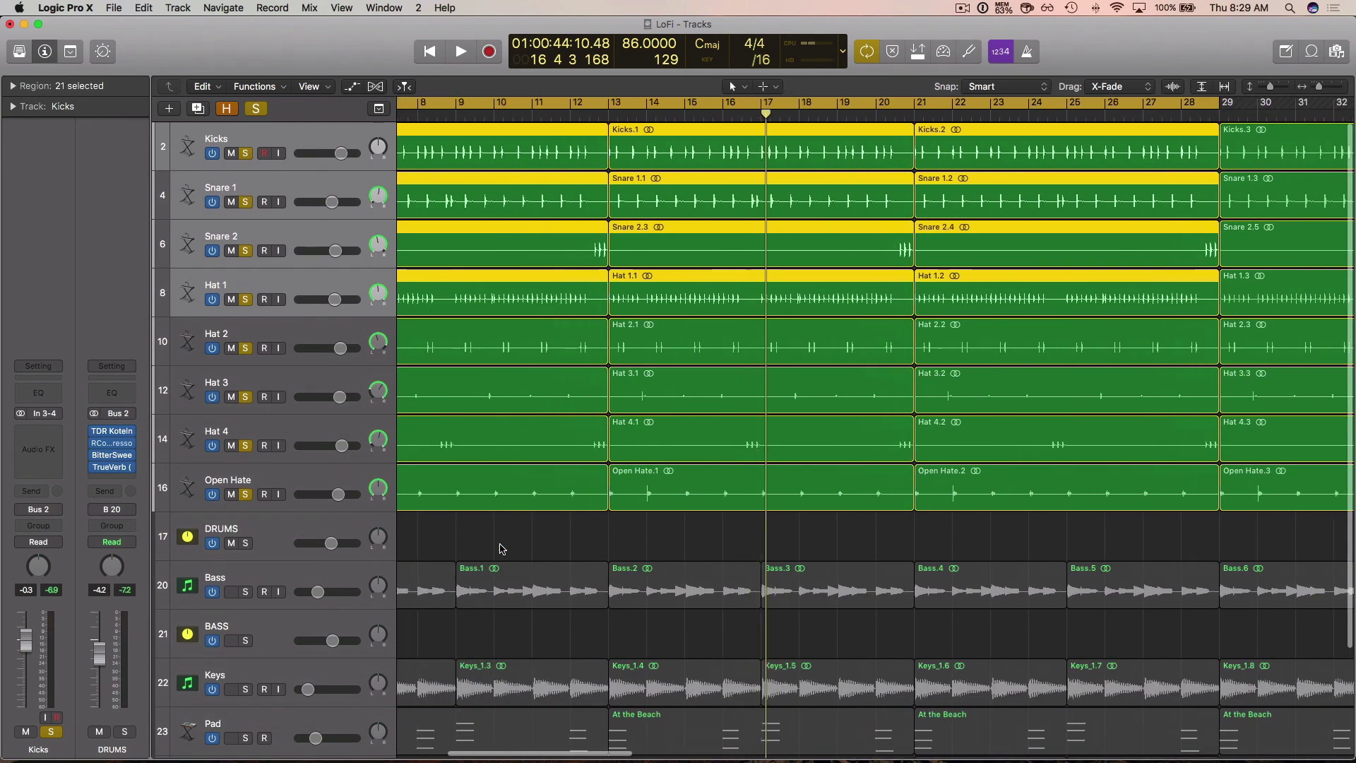